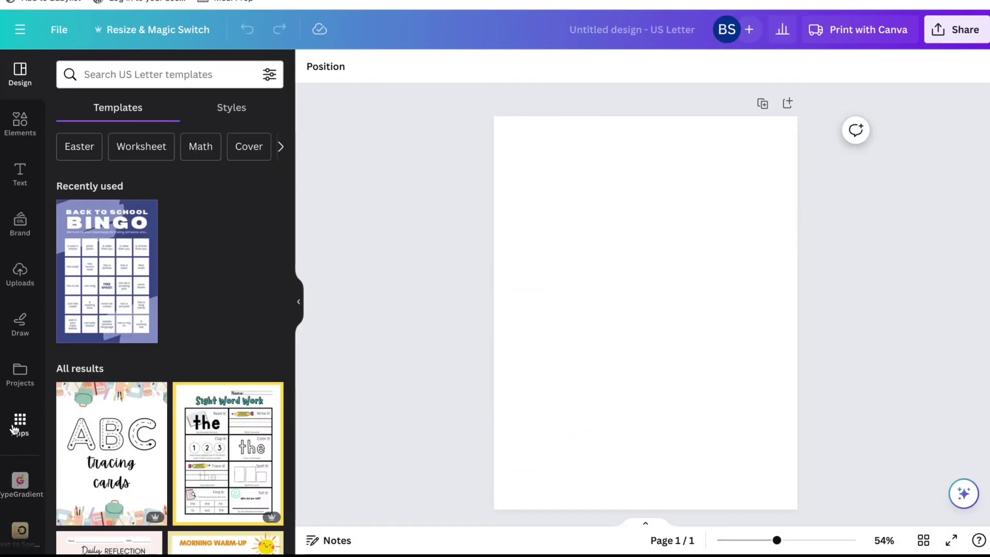
Search the Canva apps for 'bingo' and pick the Bingo Cards suggestion
left_click(16, 427)
left_click(149, 70)
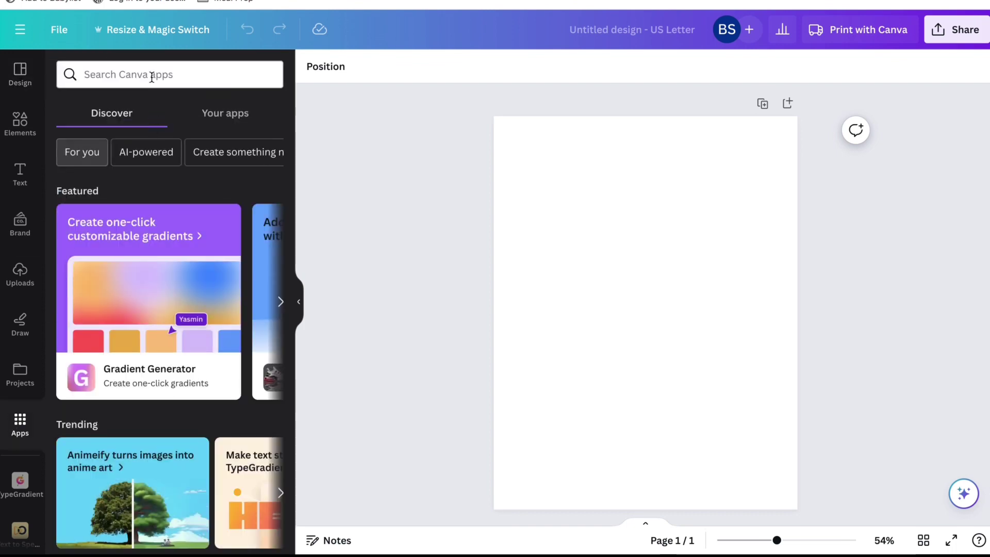
type("bingo")
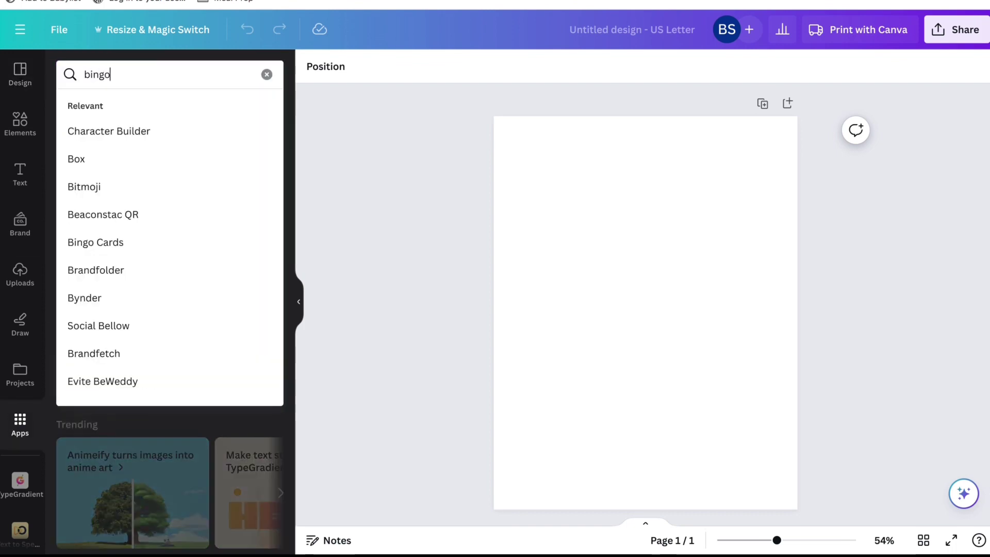
left_click(156, 132)
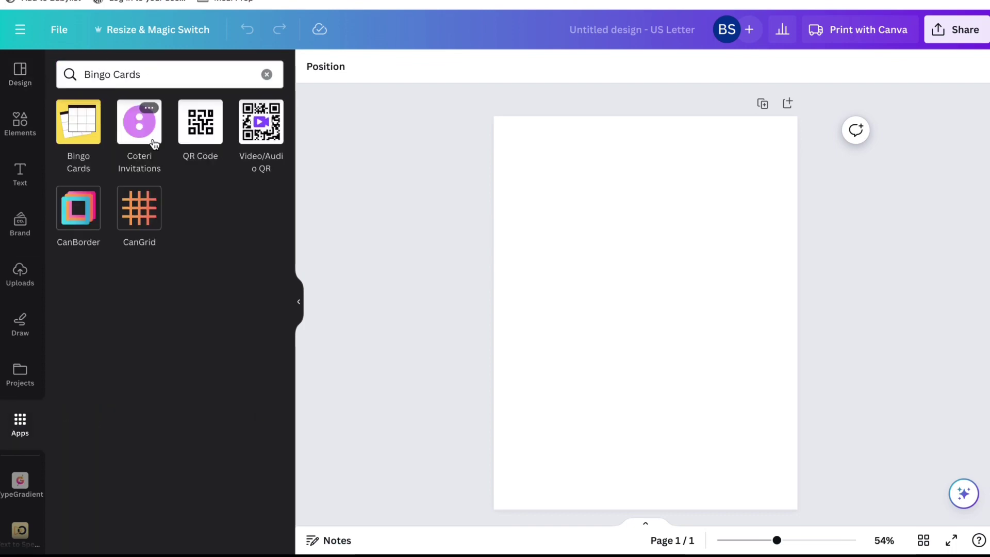
Open the Bingo Cards app and paste the baby item word list (Rocker, Blanket, Socks, Bib, Towel)
left_click(70, 135)
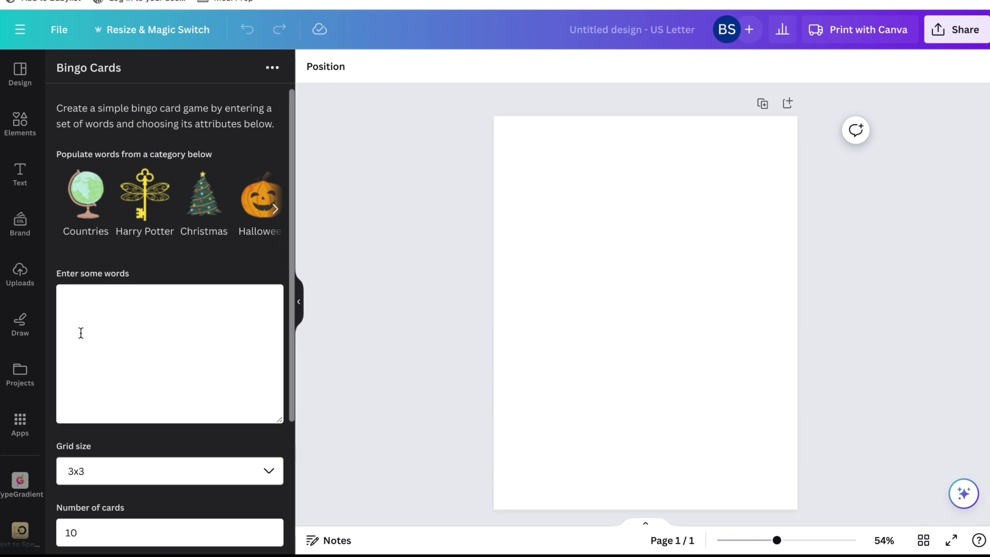
scroll(81, 332, "down", 2)
left_click(82, 251)
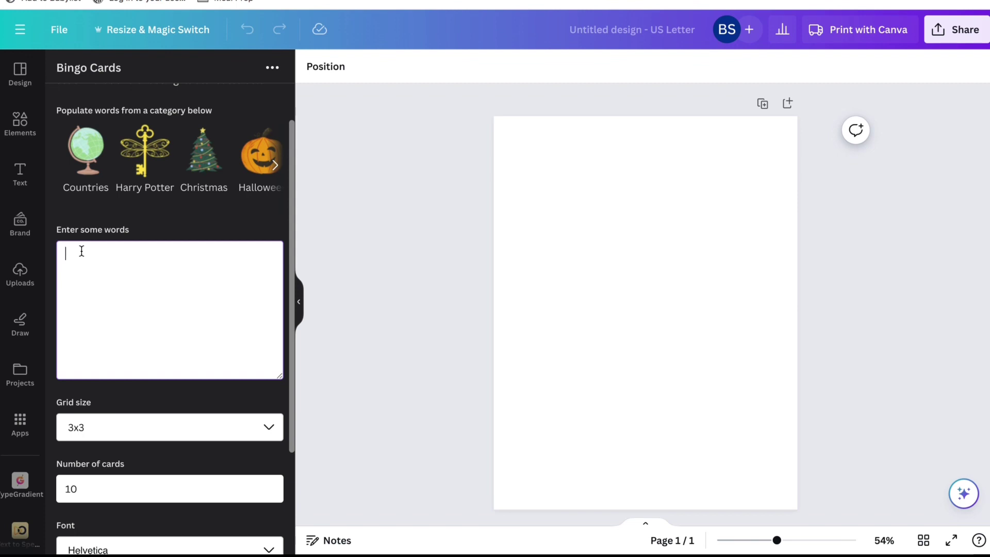
key("ctrl+v")
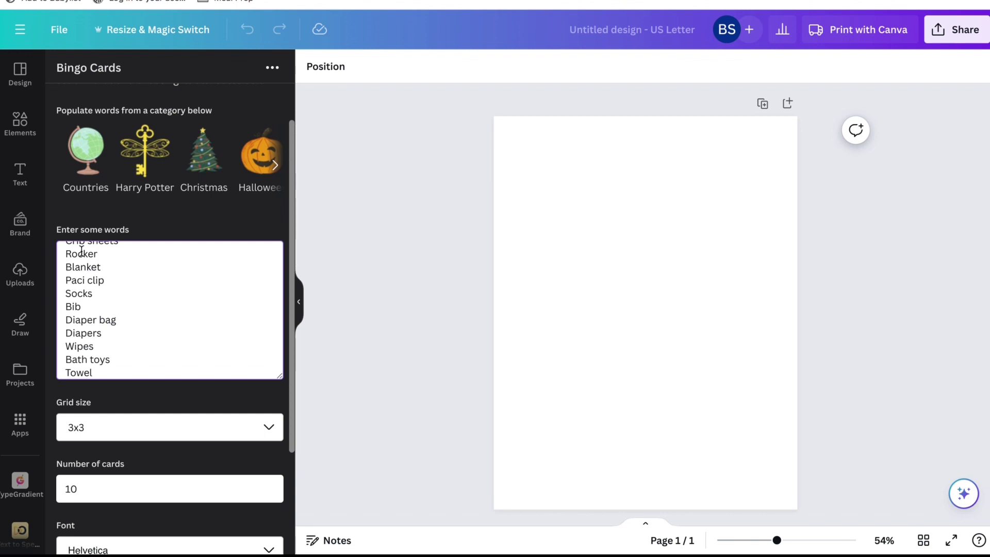
scroll(97, 279, "up", 5)
scroll(97, 279, "down", 5)
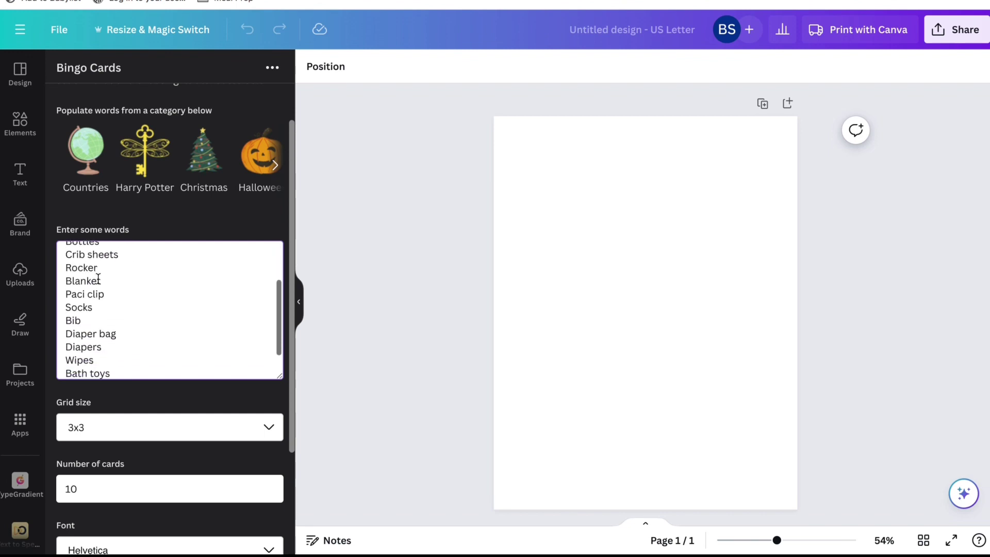
Configure the bingo cards as a 4x4 grid, 5 cards, in the Gill Sans font
left_click(112, 427)
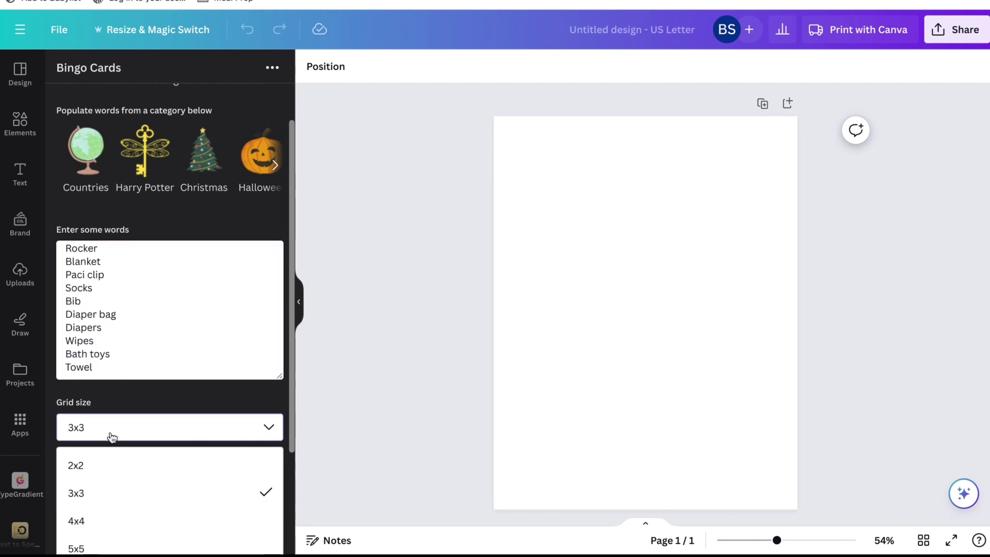
left_click(101, 518)
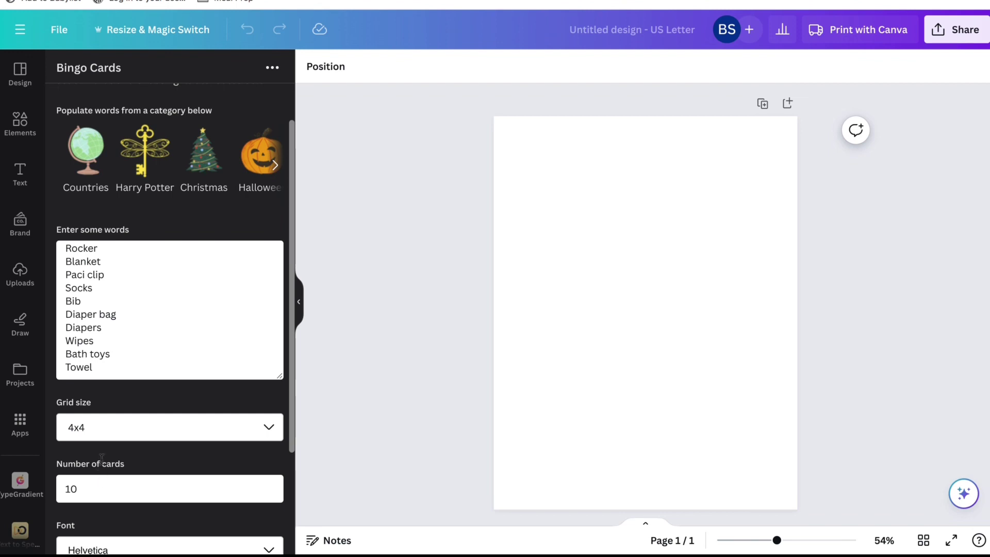
scroll(102, 459, "down", 2)
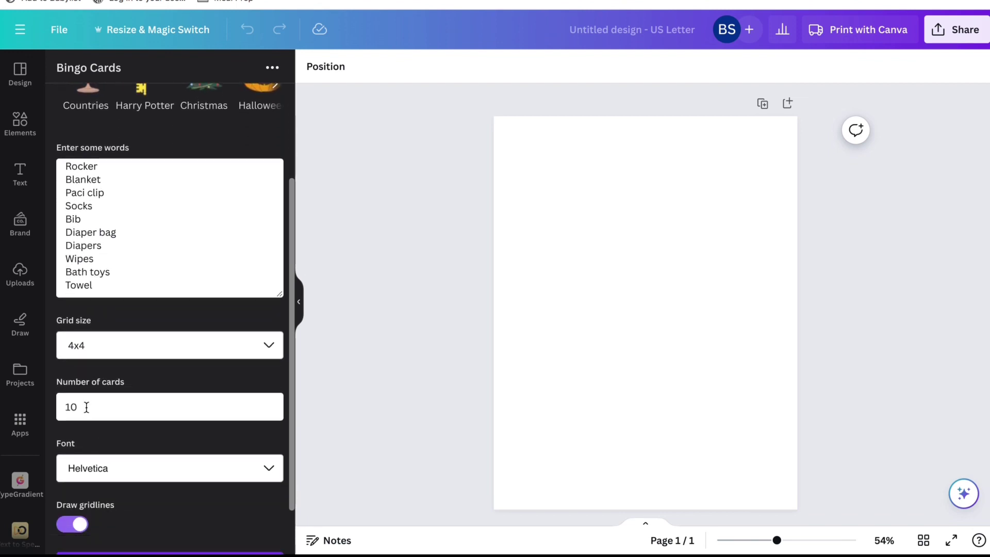
left_click_drag(86, 407, 52, 412)
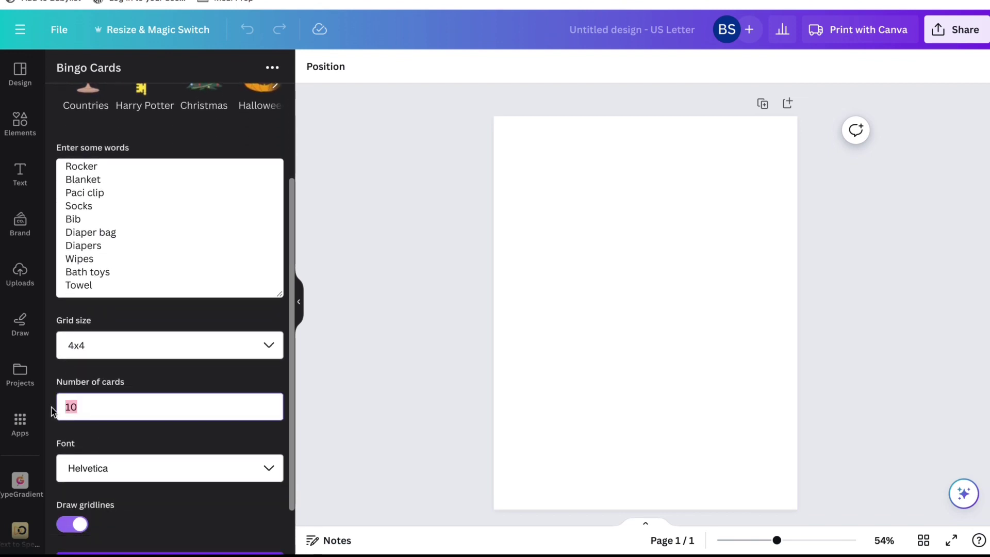
type("5")
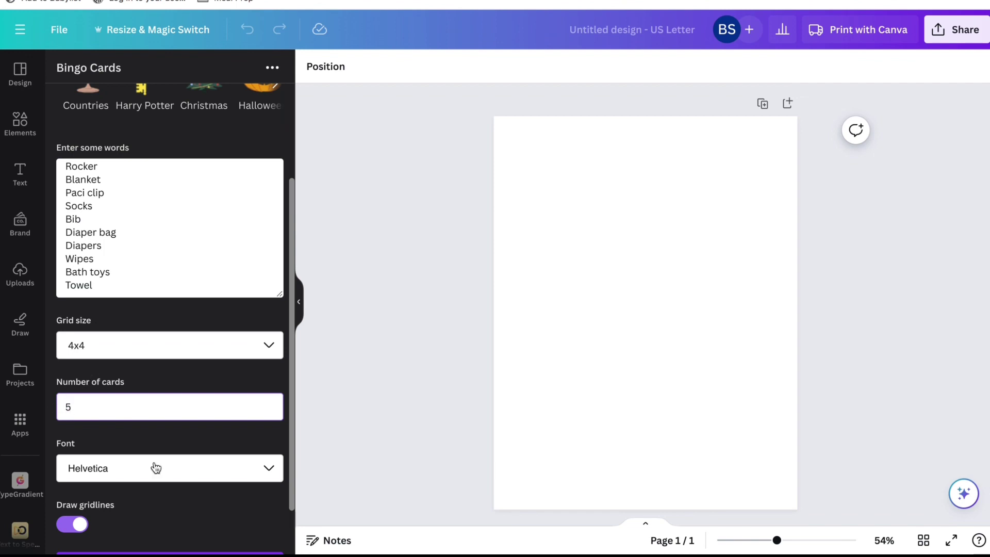
left_click(160, 479)
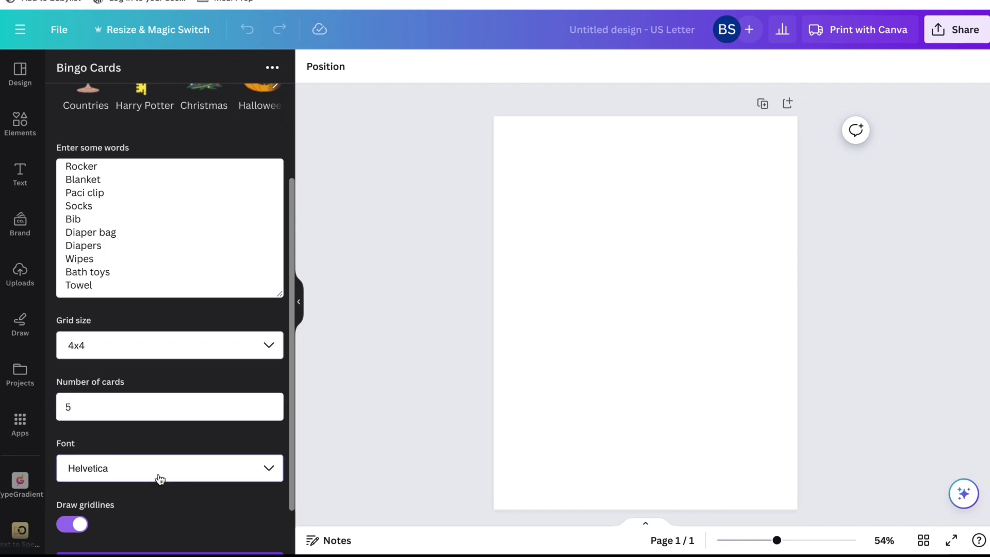
left_click(271, 470)
scroll(258, 477, "down", 3)
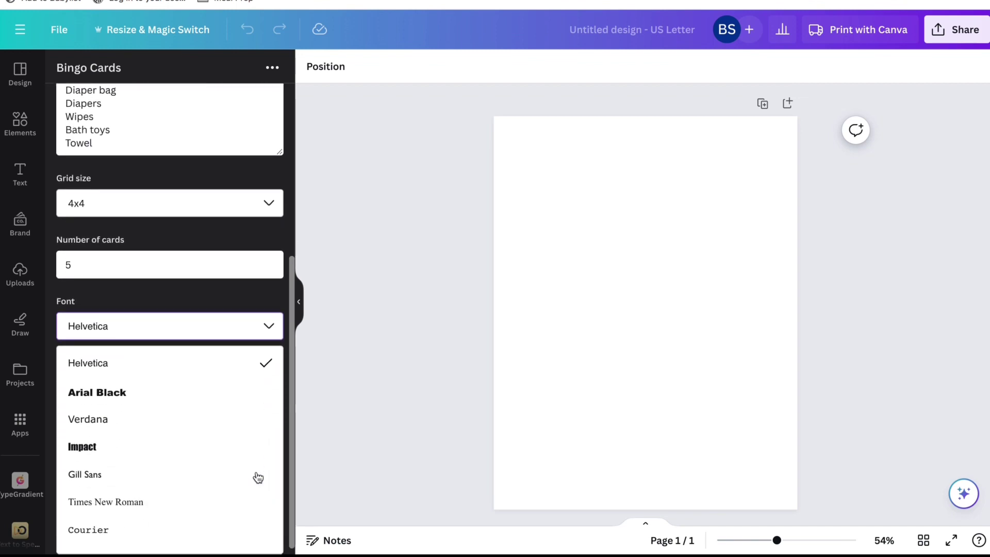
scroll(239, 460, "down", 2)
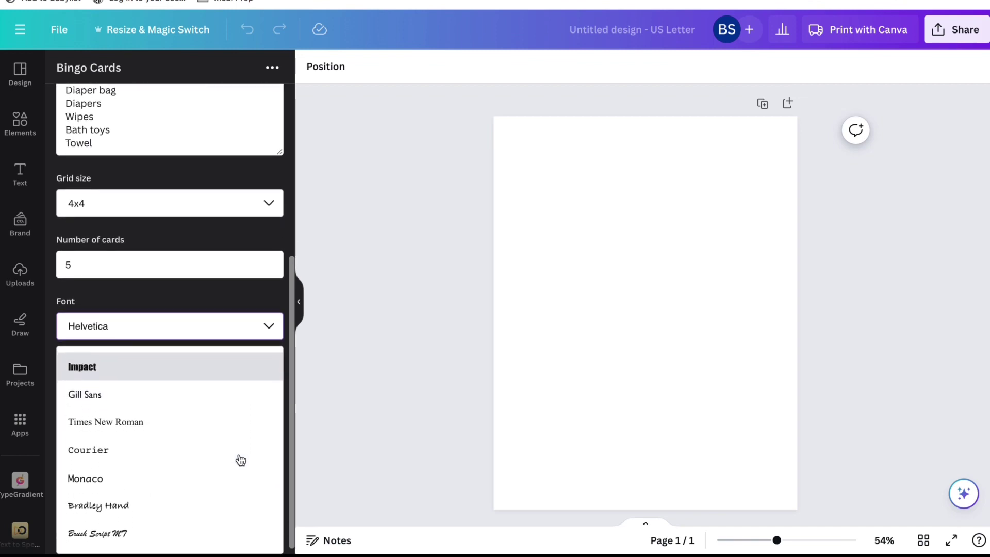
scroll(240, 460, "down", 1)
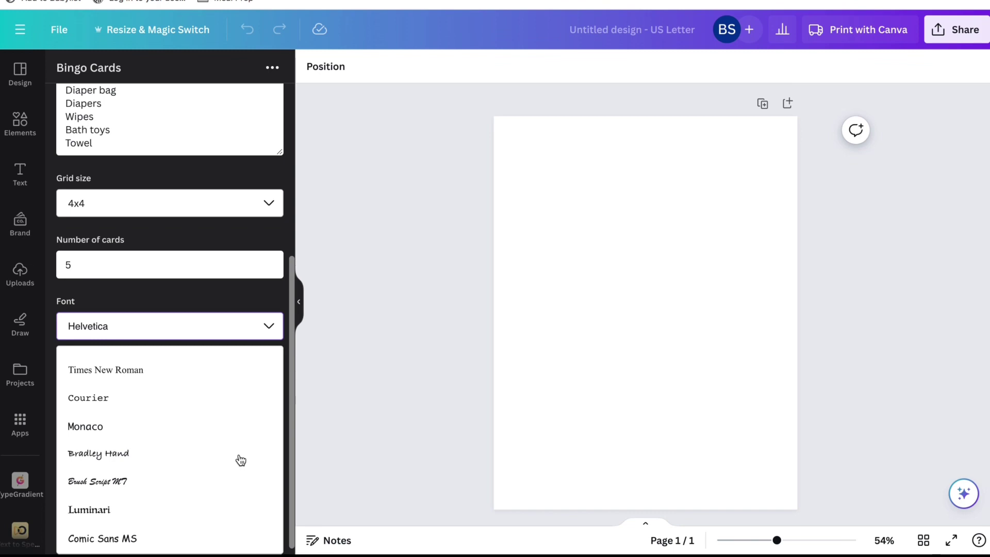
scroll(240, 460, "up", 1)
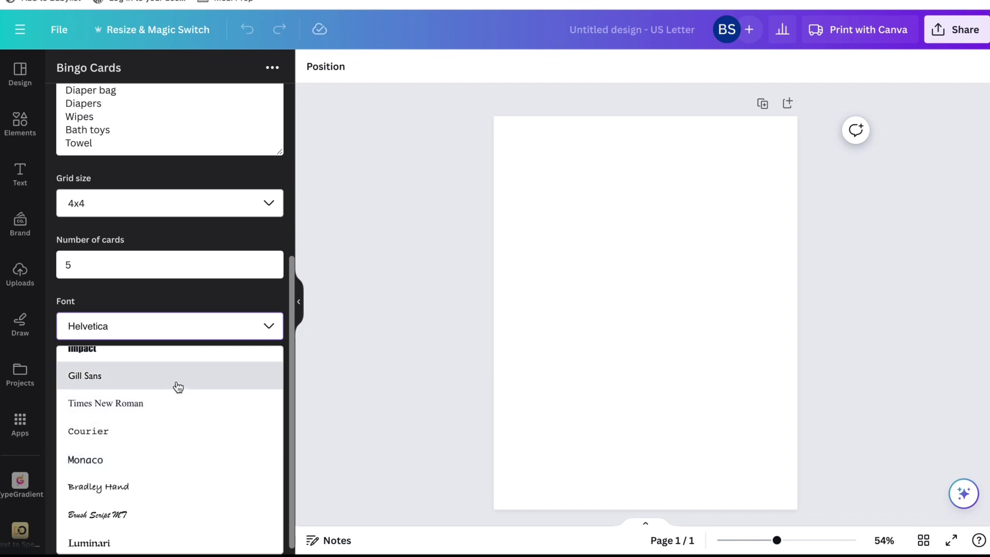
left_click(175, 381)
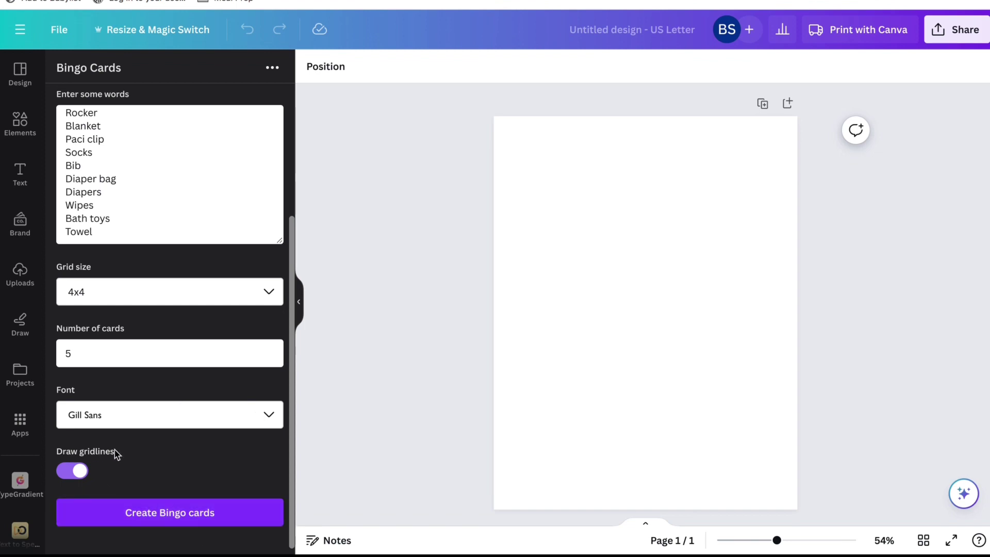
Generate the bingo cards and scroll through the five 4x4 results
left_click(143, 516)
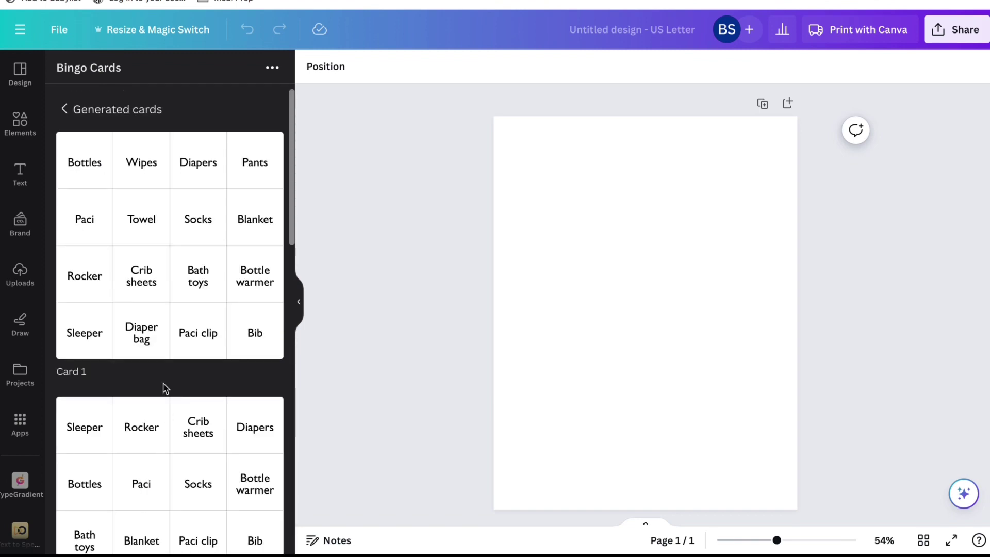
scroll(162, 388, "down", 5)
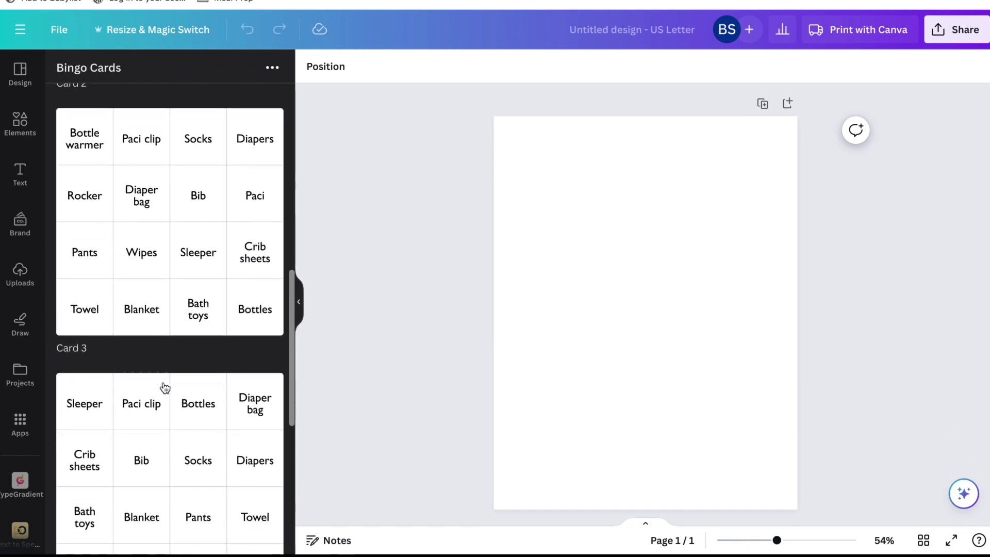
scroll(165, 387, "down", 4)
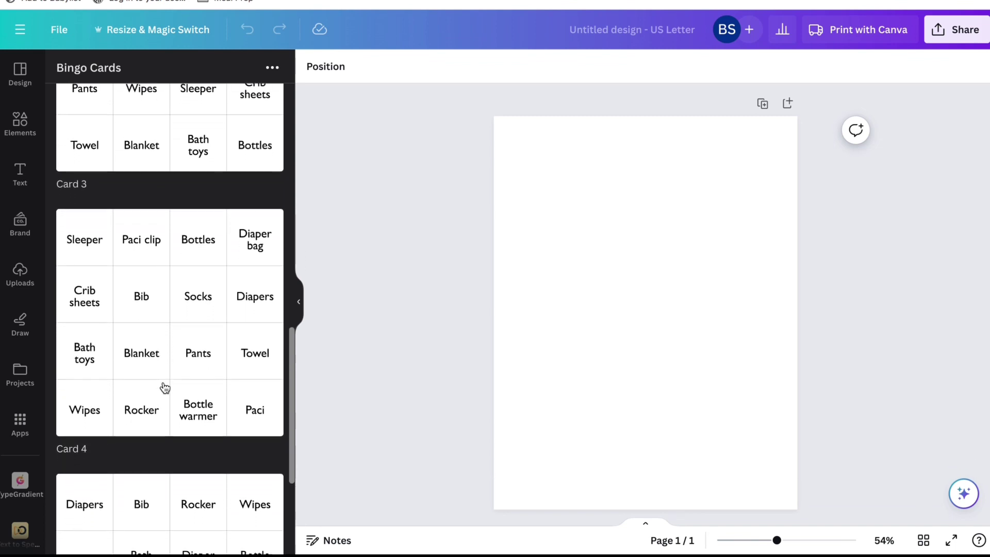
scroll(165, 388, "down", 3)
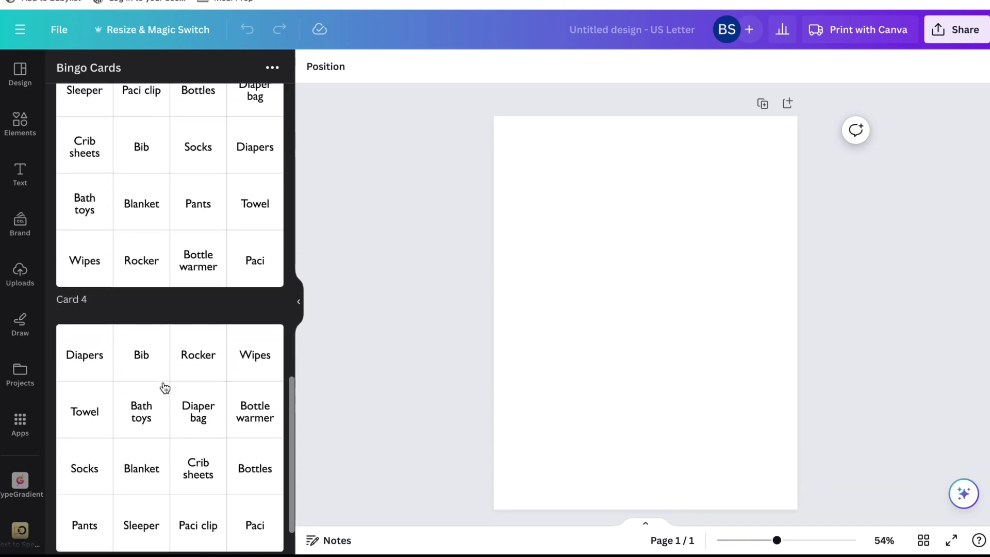
scroll(165, 388, "down", 1)
scroll(165, 387, "up", 1)
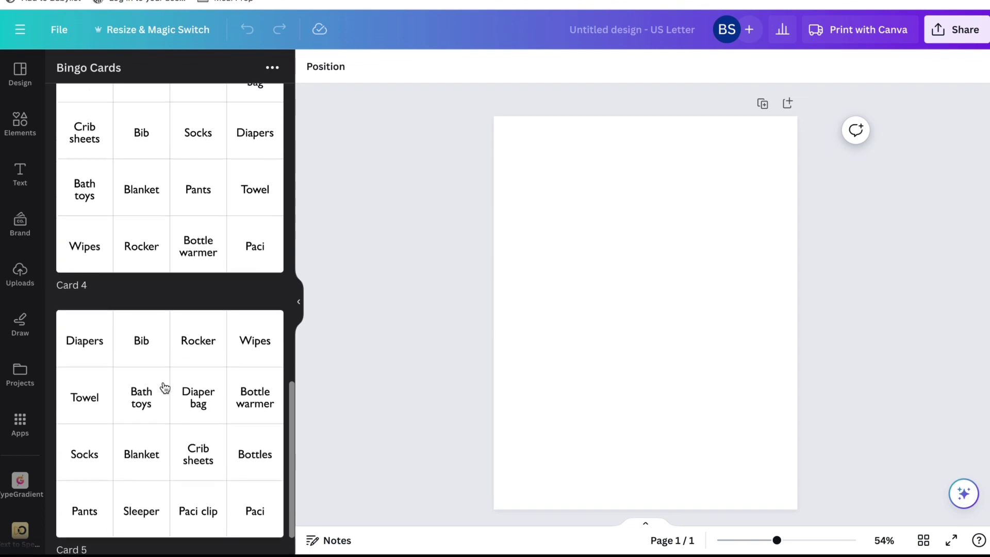
Place Card 1 on the page to test it, then delete it
scroll(165, 388, "up", 15)
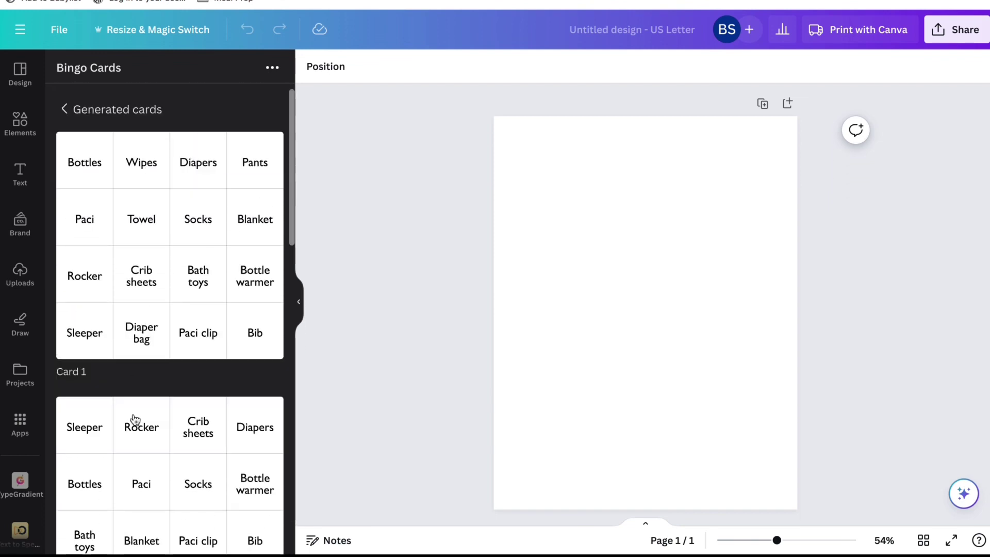
left_click(136, 349)
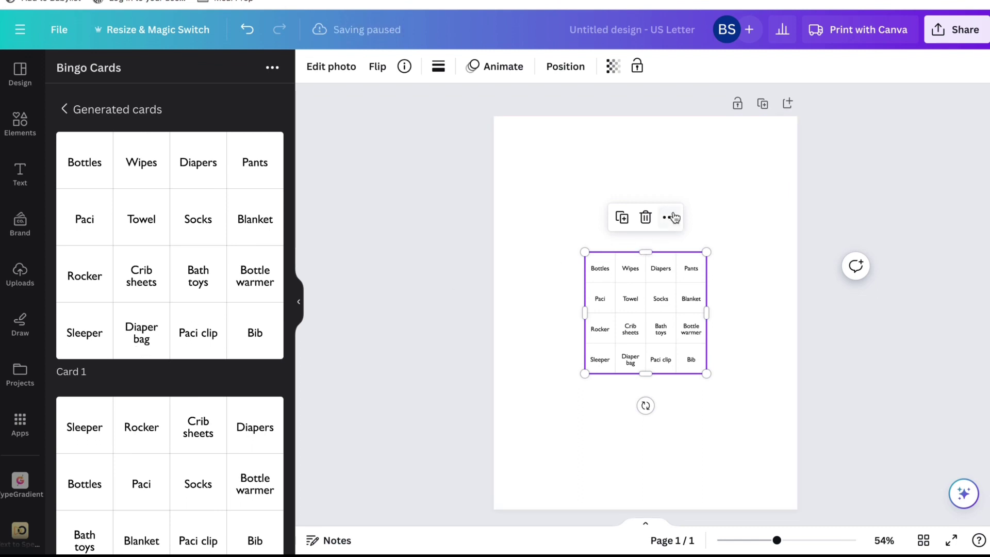
left_click(645, 218)
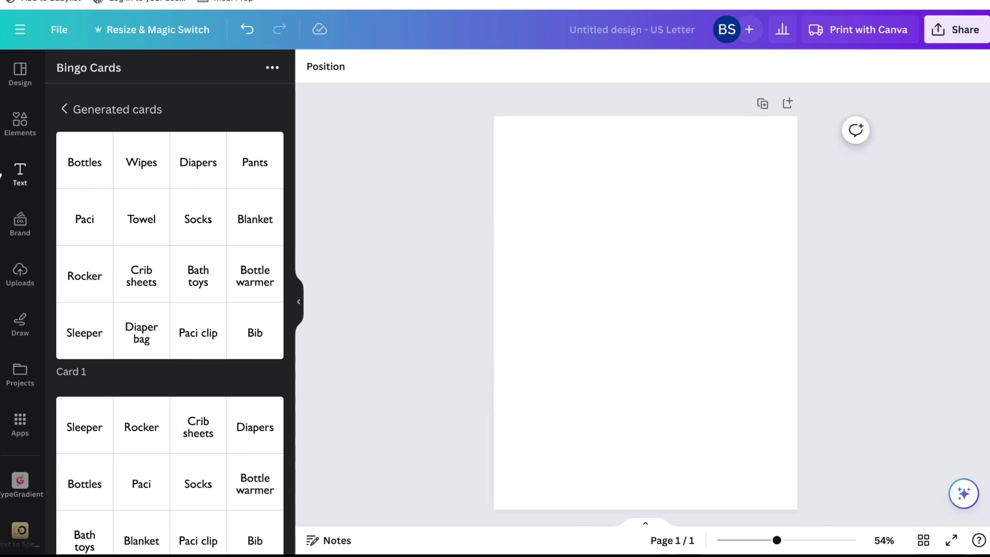
Add a square shape to the page and give it a white fill
left_click(20, 124)
left_click(189, 201)
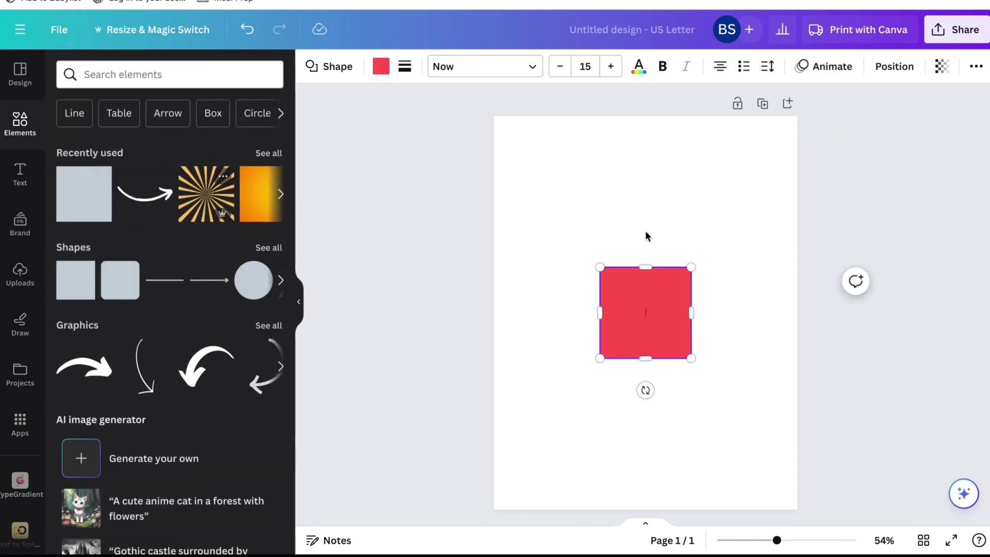
left_click(380, 66)
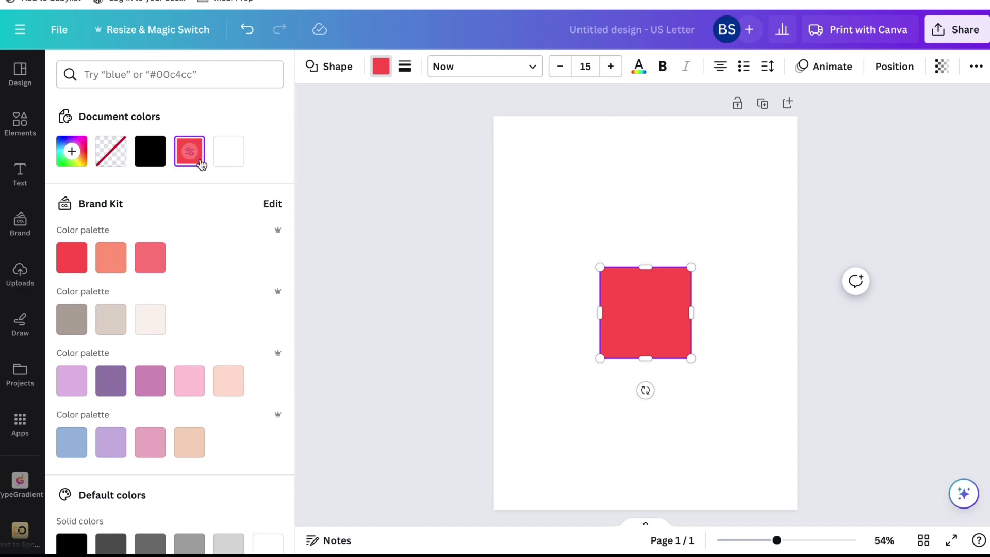
left_click(229, 152)
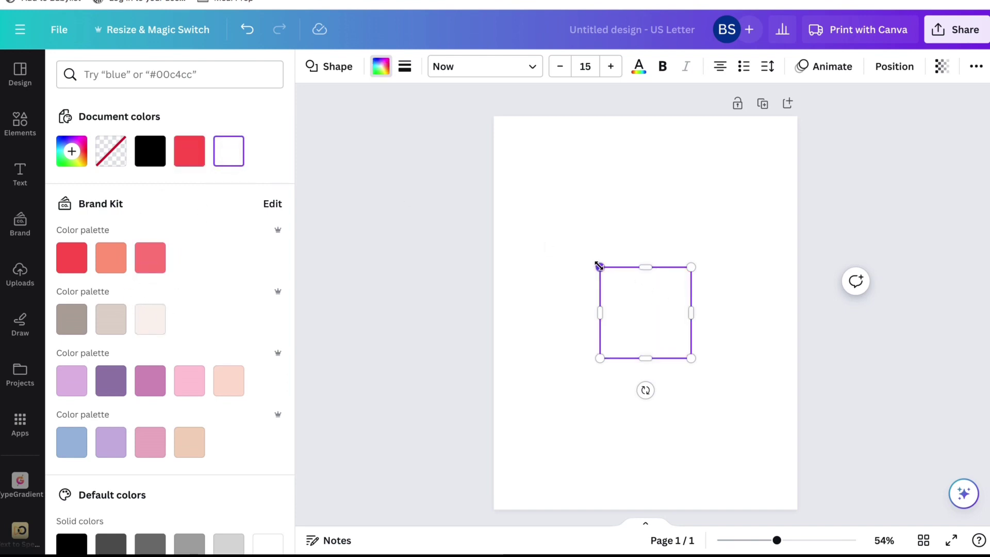
Resize the white square to about 6.2 × 6 and centre it horizontally on the page
left_click_drag(598, 266, 522, 213)
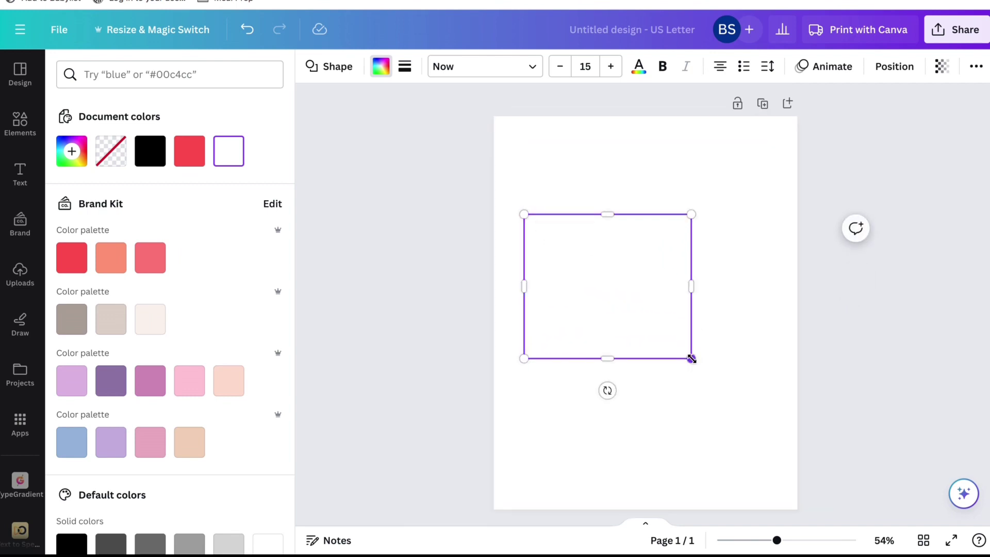
left_click_drag(691, 359, 766, 433)
left_click(322, 68)
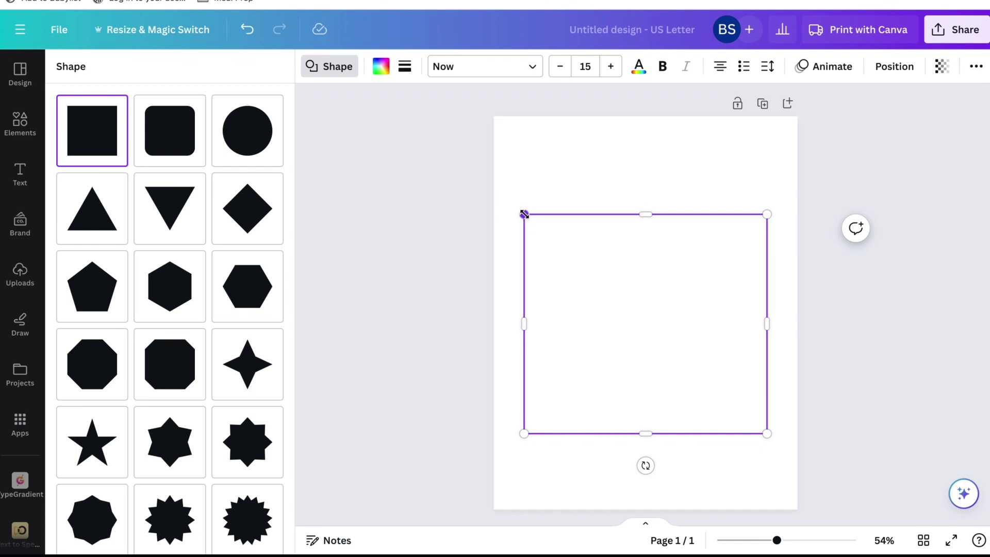
left_click_drag(524, 214, 552, 219)
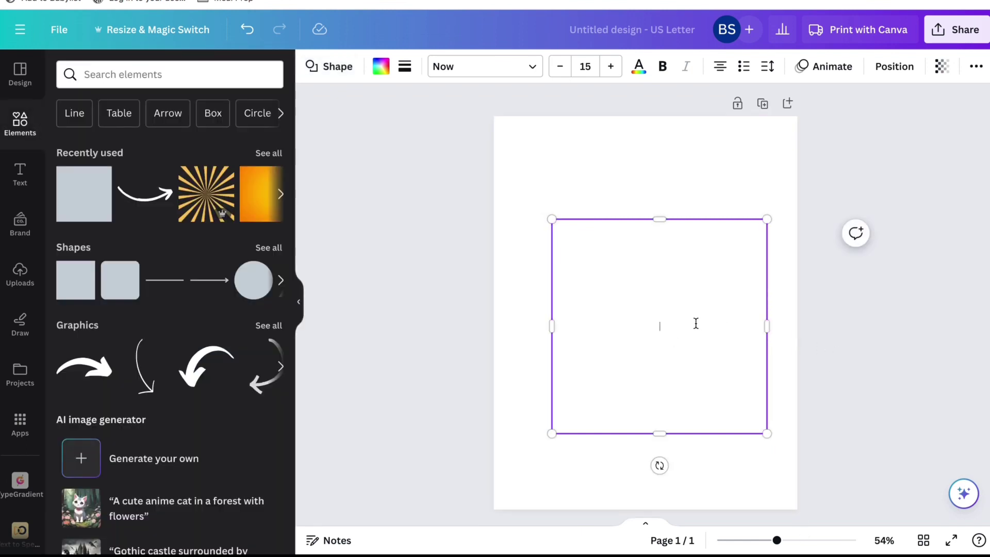
left_click(862, 345)
left_click_drag(707, 325, 692, 320)
Set the page background to the light cream swatch from the brand palette
left_click(515, 186)
left_click(311, 66)
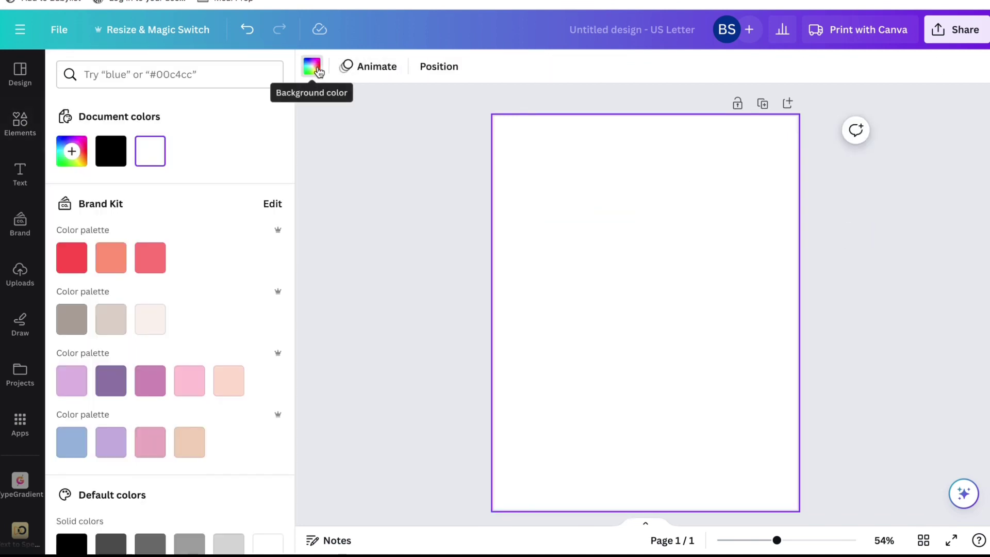
left_click(150, 319)
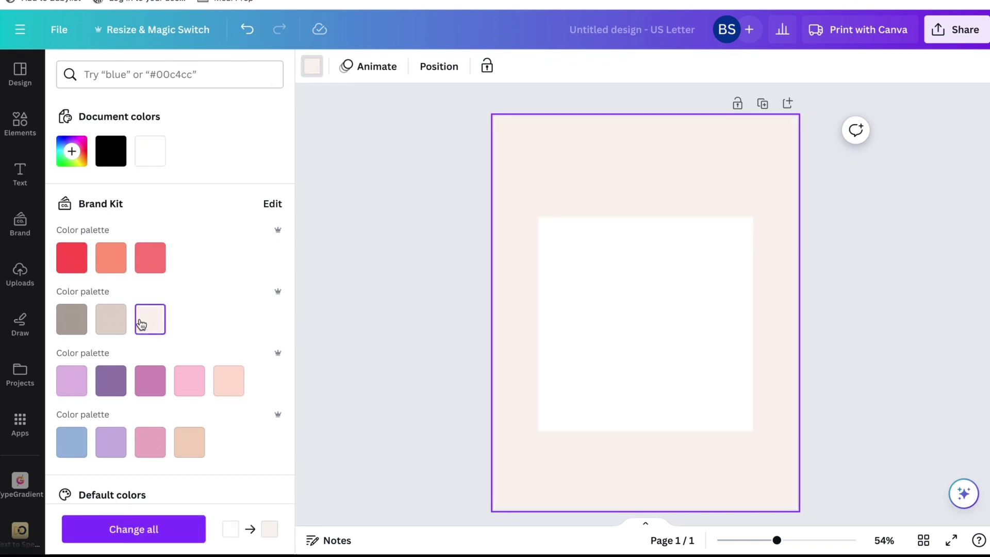
left_click(360, 138)
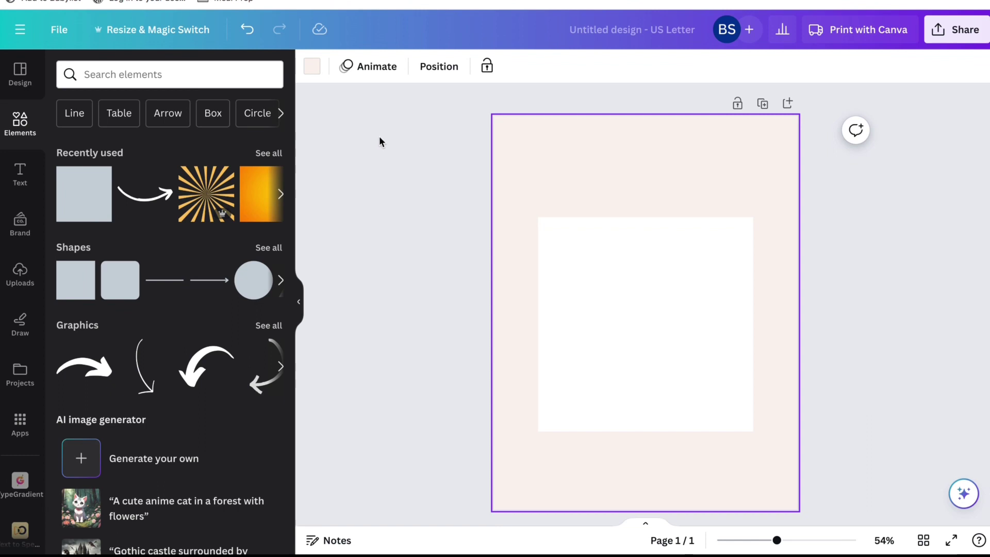
Add a text box at the top of the page reading 'Baby Bingo'
left_click(18, 177)
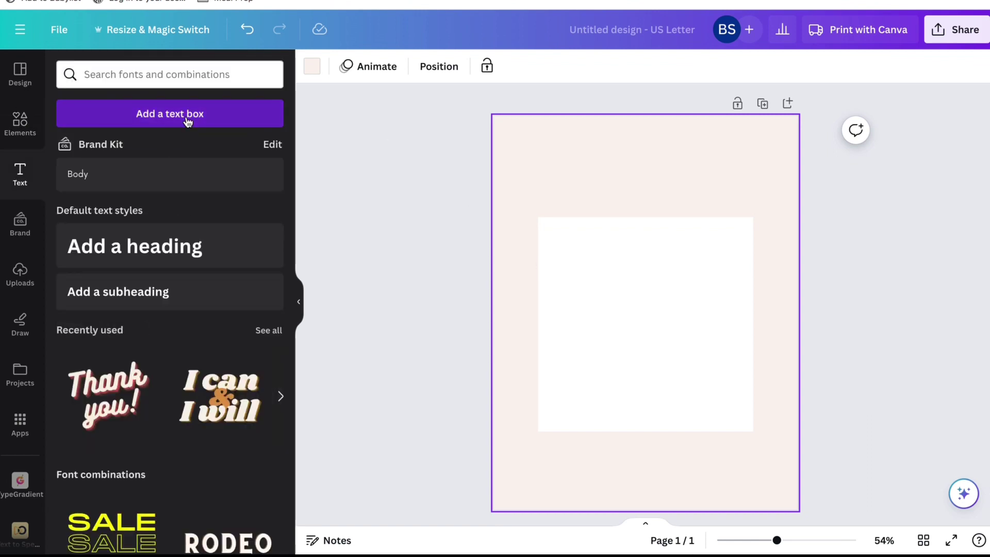
left_click(187, 118)
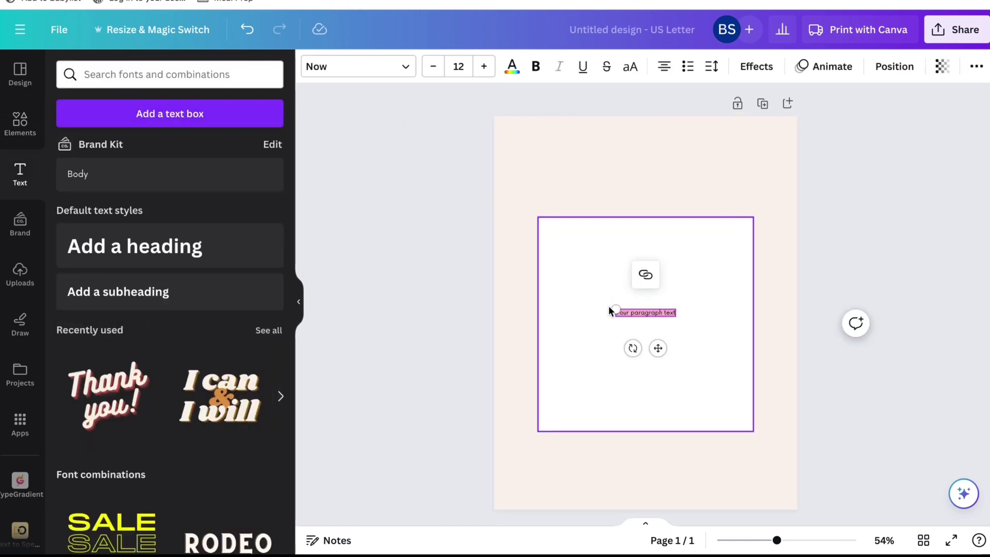
left_click_drag(610, 308, 488, 295)
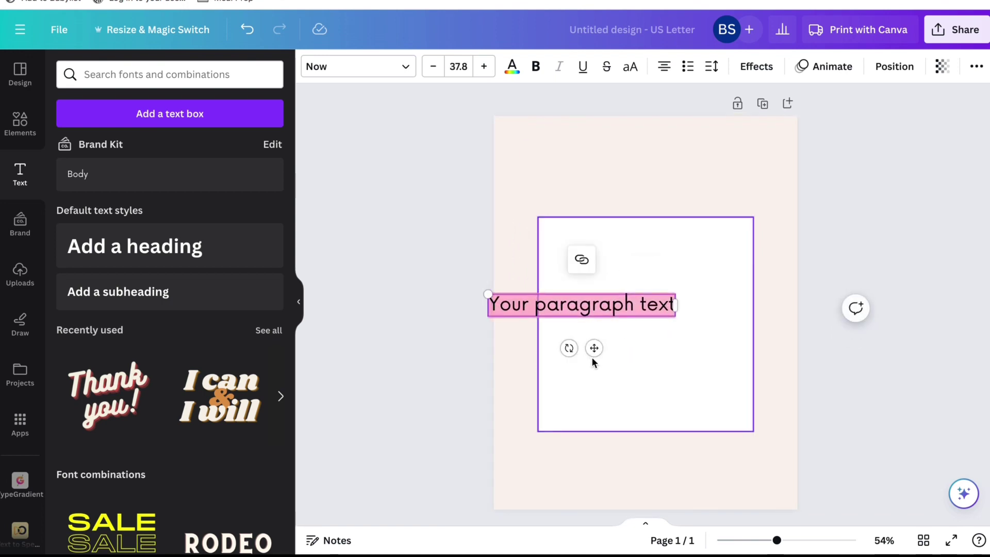
left_click_drag(593, 348, 658, 222)
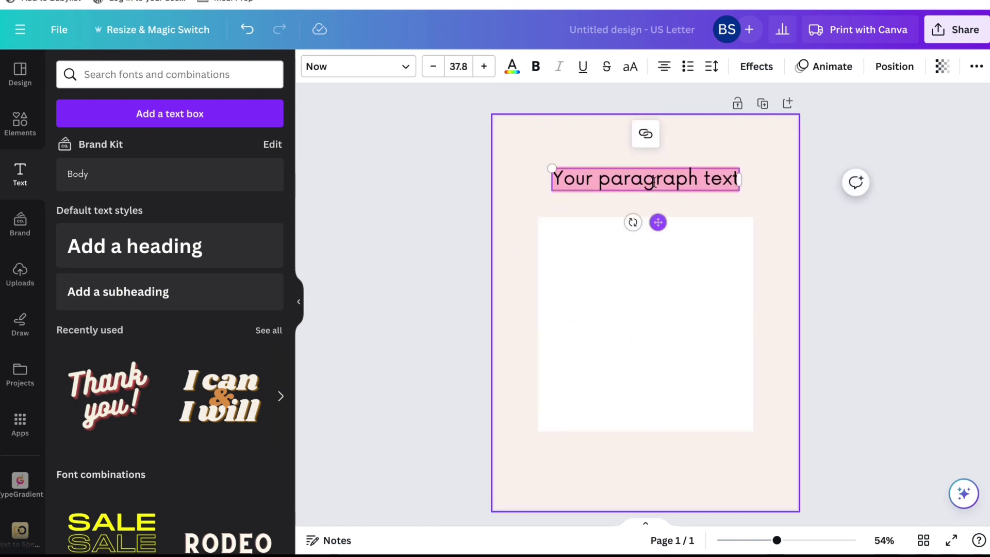
key("BackSpace")
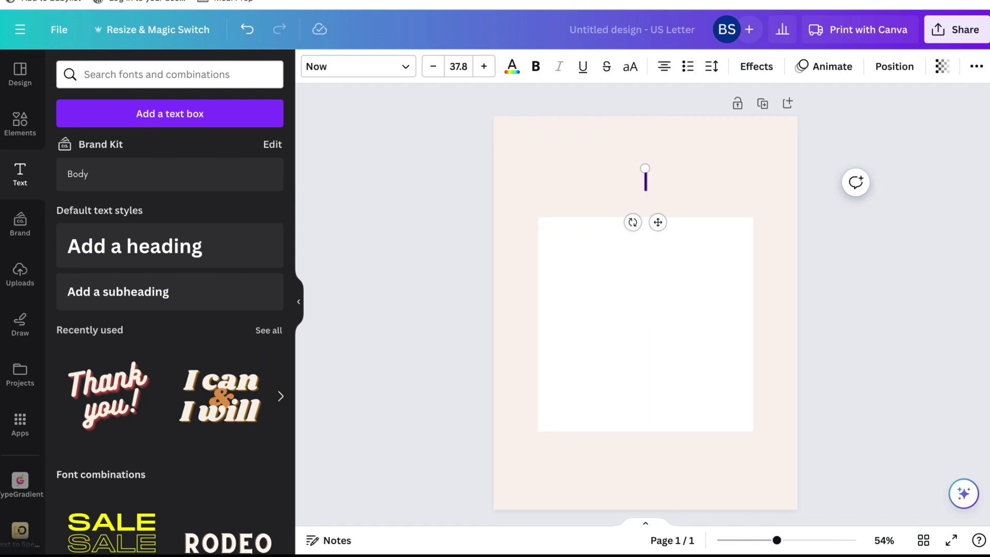
type("Baby Bingo")
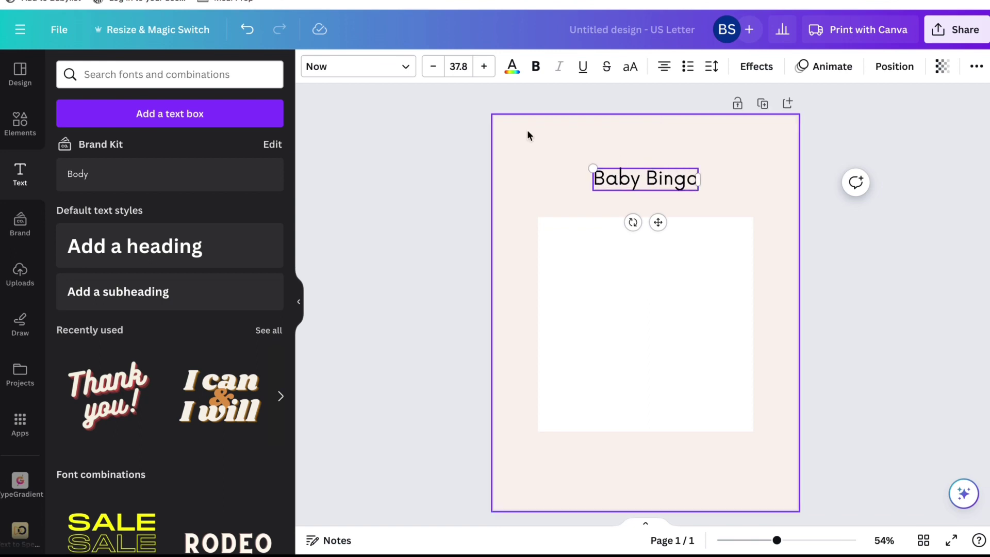
Set the title to Alex Brush at size 119 and centre it on the page
left_click(358, 66)
left_click(95, 150)
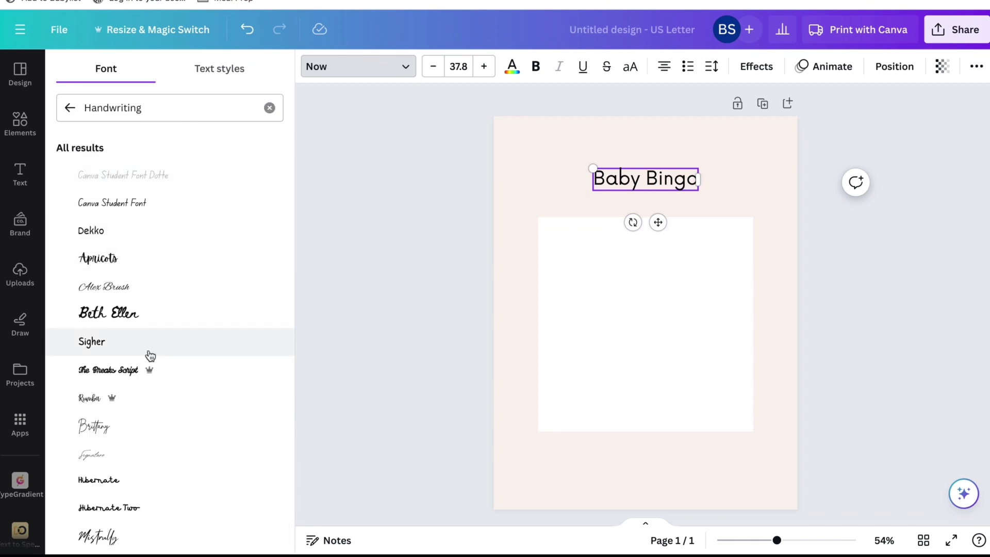
left_click(142, 290)
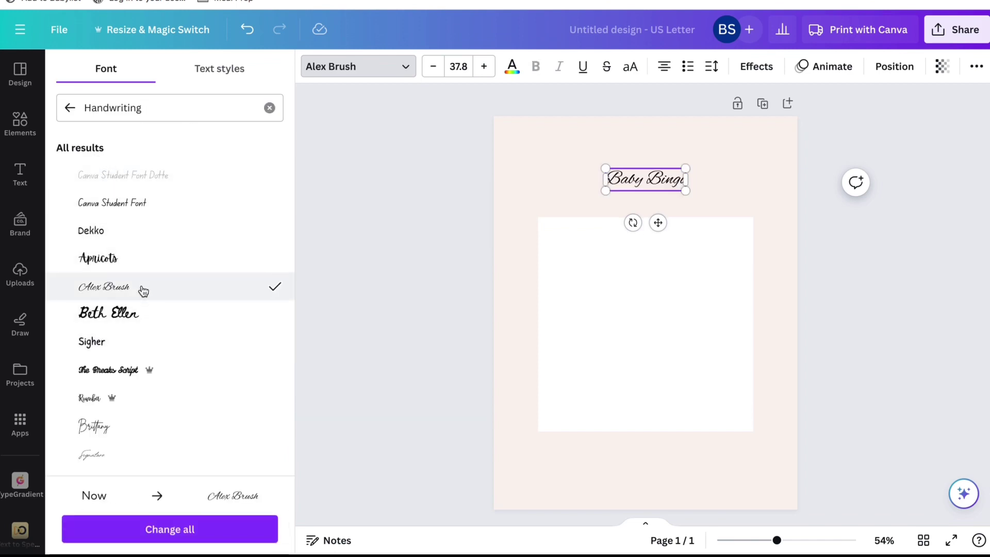
left_click_drag(689, 164, 859, 116)
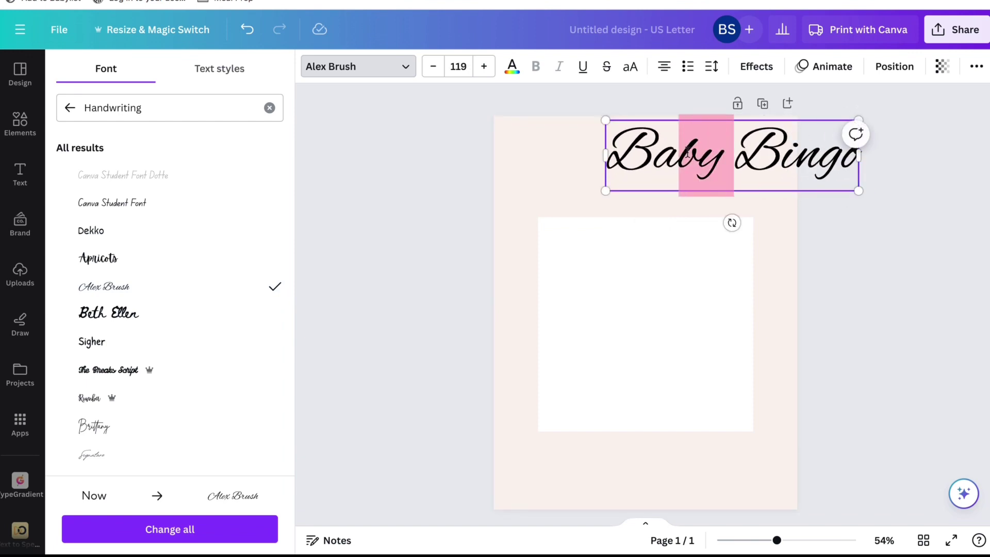
left_click_drag(771, 172, 676, 175)
left_click(882, 245)
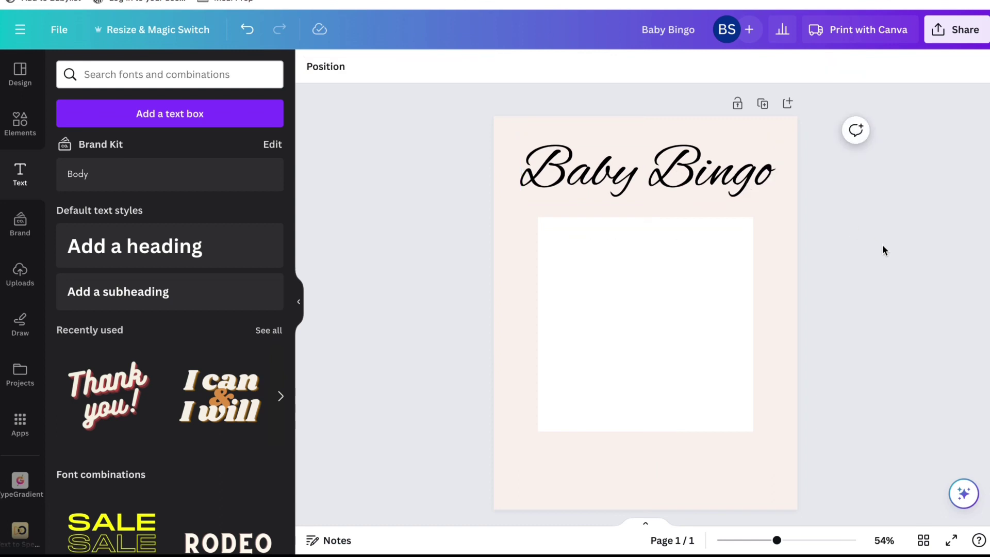
left_click(20, 124)
left_click(139, 78)
Search the elements for 'flower' and show all flower graphics
type("f")
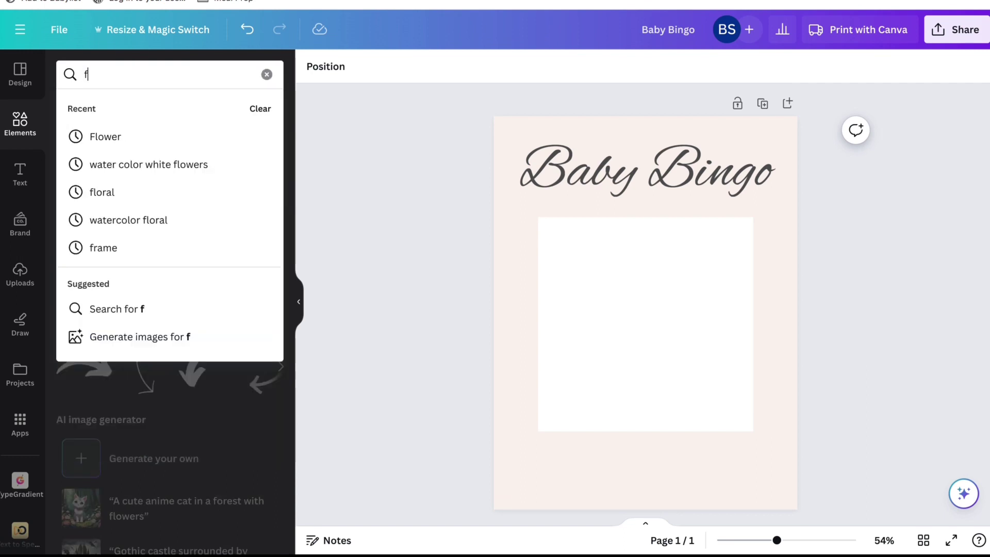
type("lower")
key("Return")
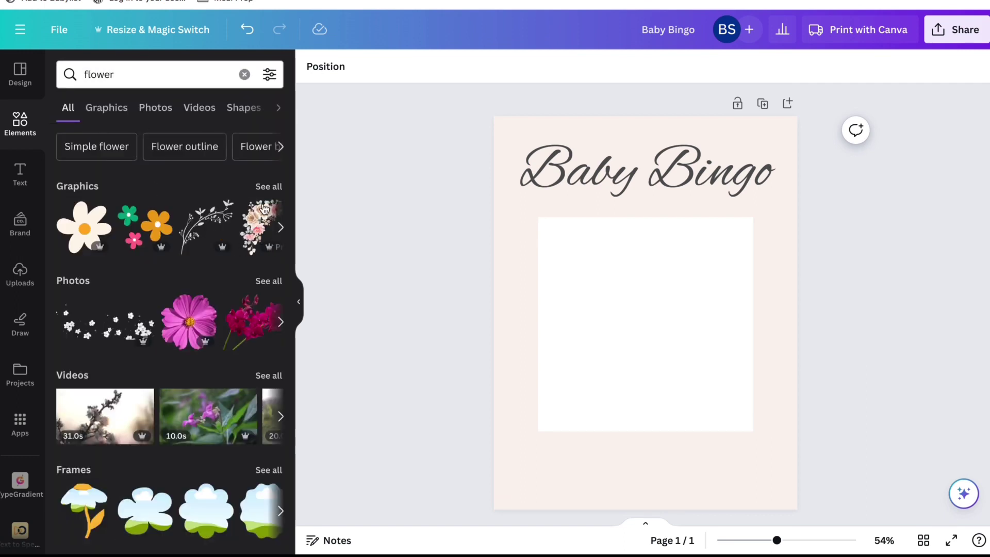
left_click(269, 187)
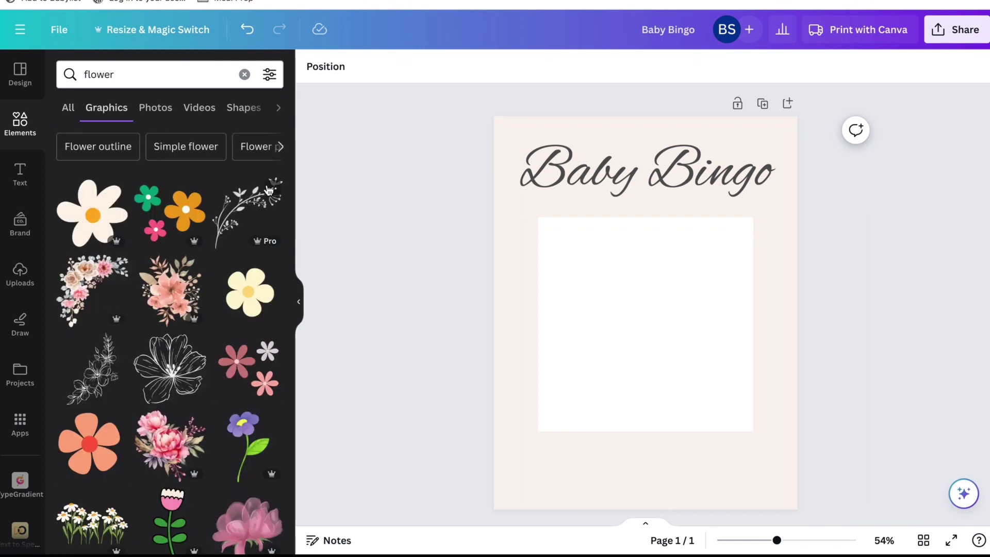
scroll(208, 327, "down", 4)
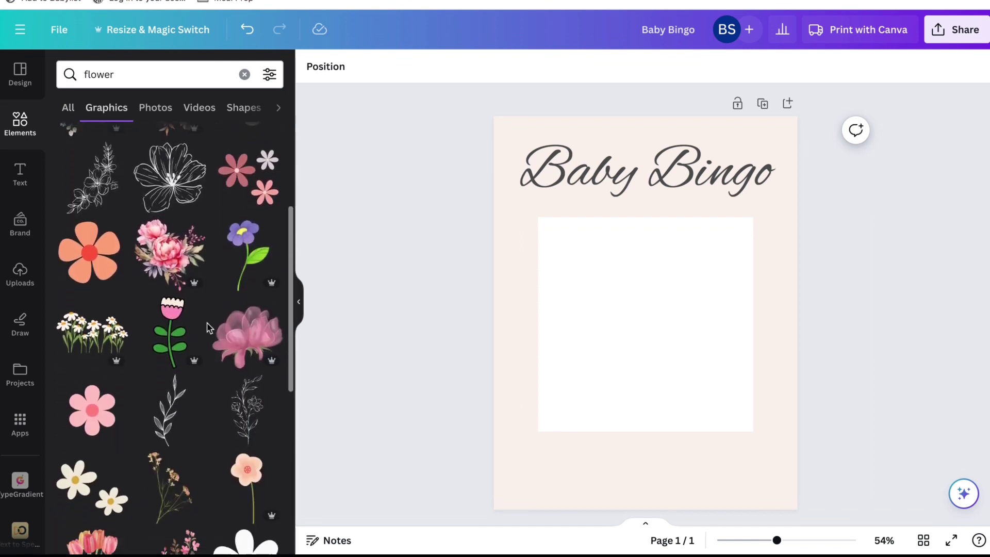
scroll(209, 327, "down", 2)
scroll(209, 327, "up", 2)
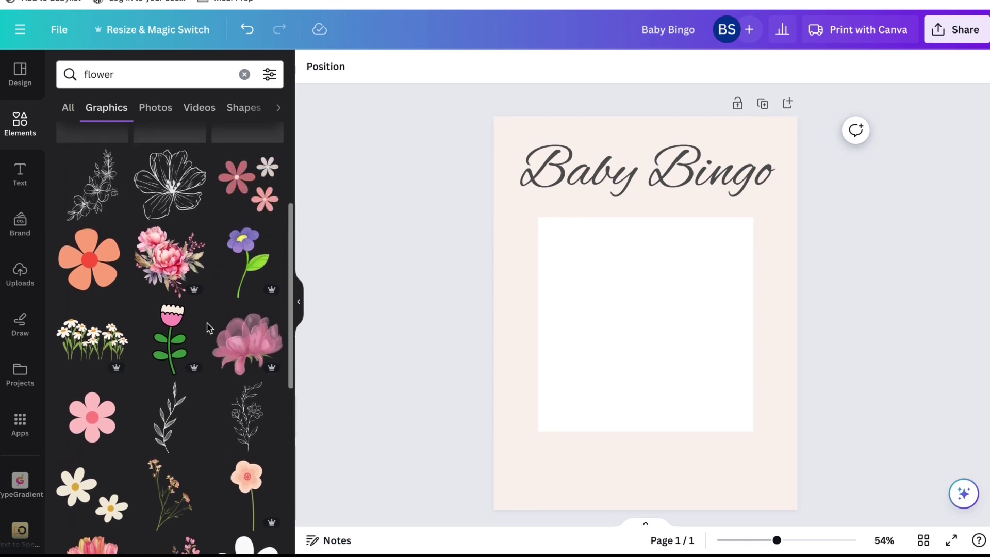
scroll(208, 328, "up", 5)
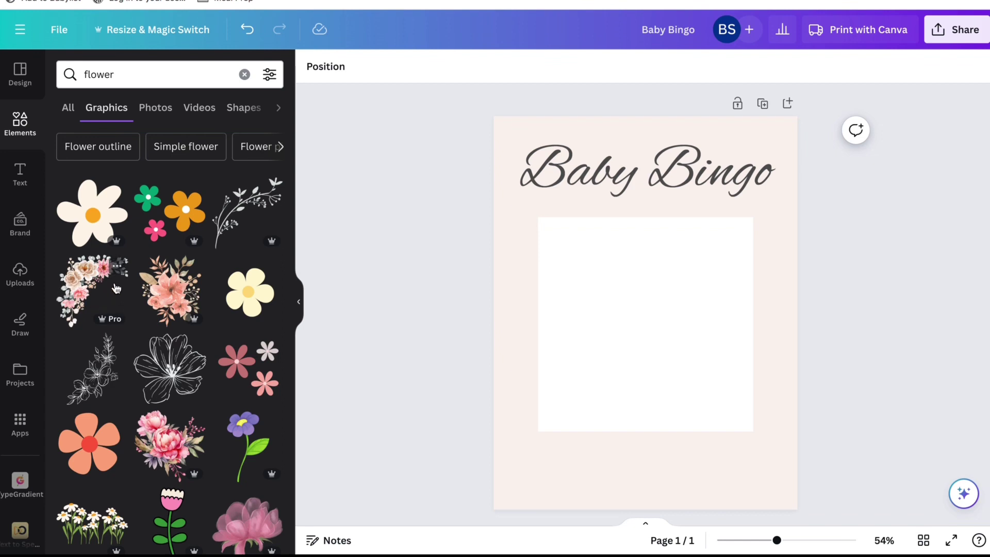
Show graphics similar to the peach-and-beige floral arrangement
left_click(120, 266)
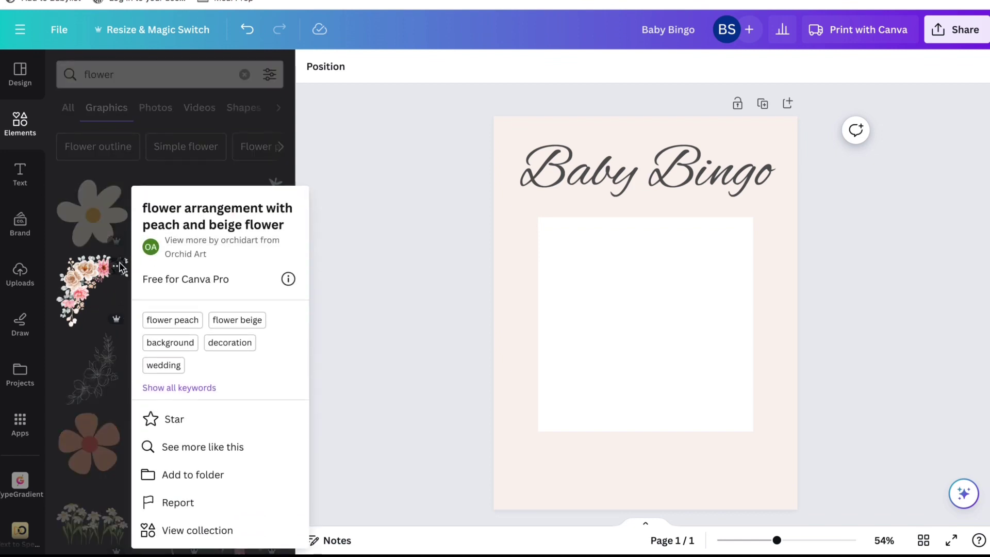
left_click(216, 447)
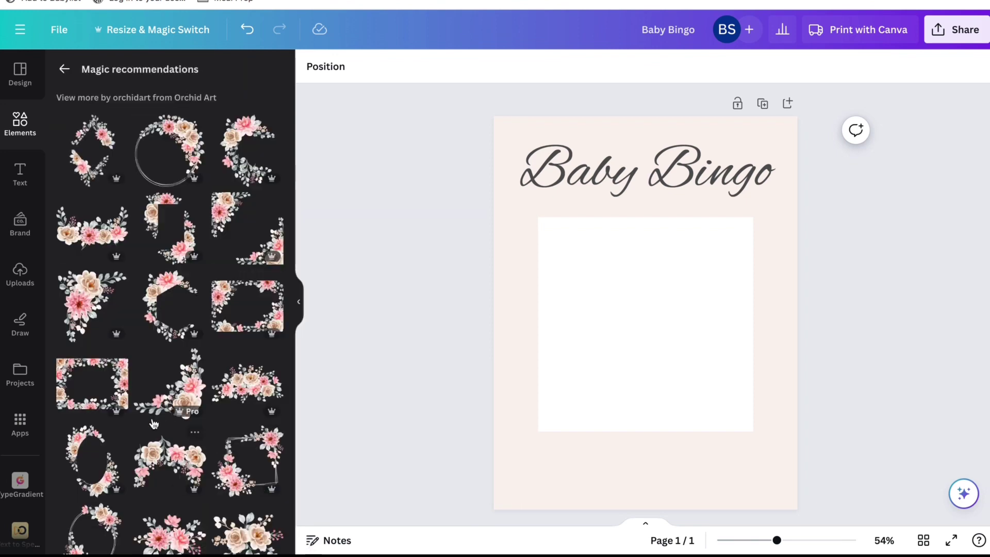
scroll(153, 422, "down", 2)
scroll(153, 423, "down", 4)
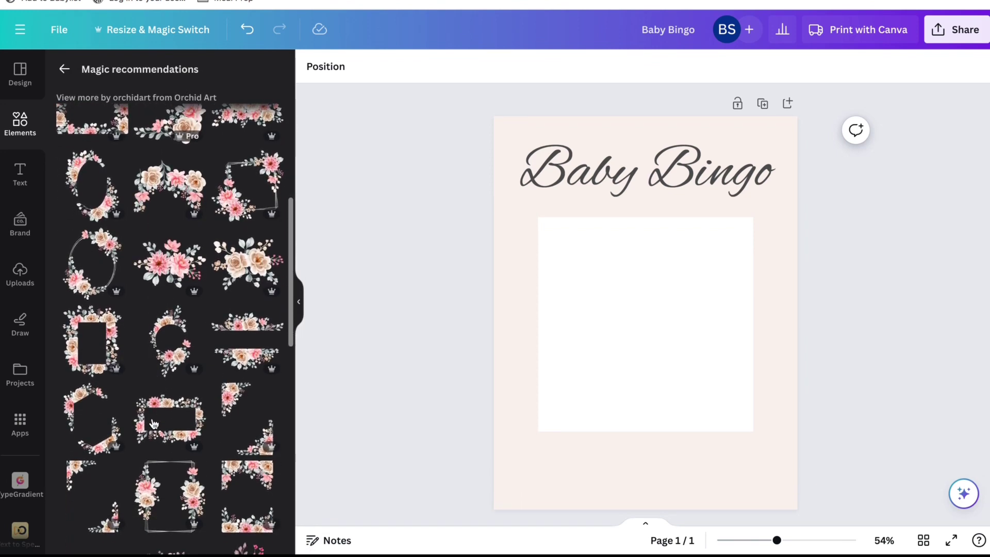
scroll(153, 422, "up", 4)
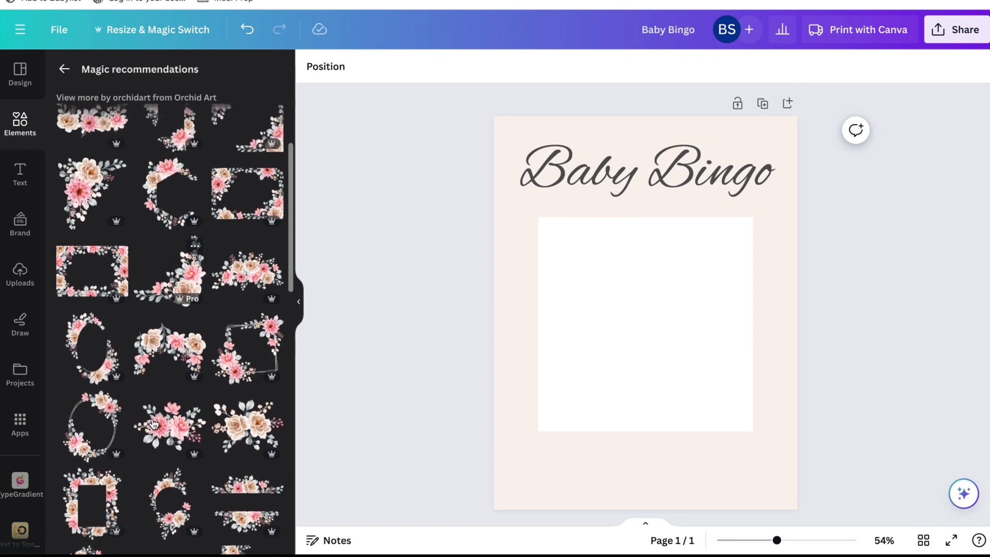
scroll(153, 423, "up", 1)
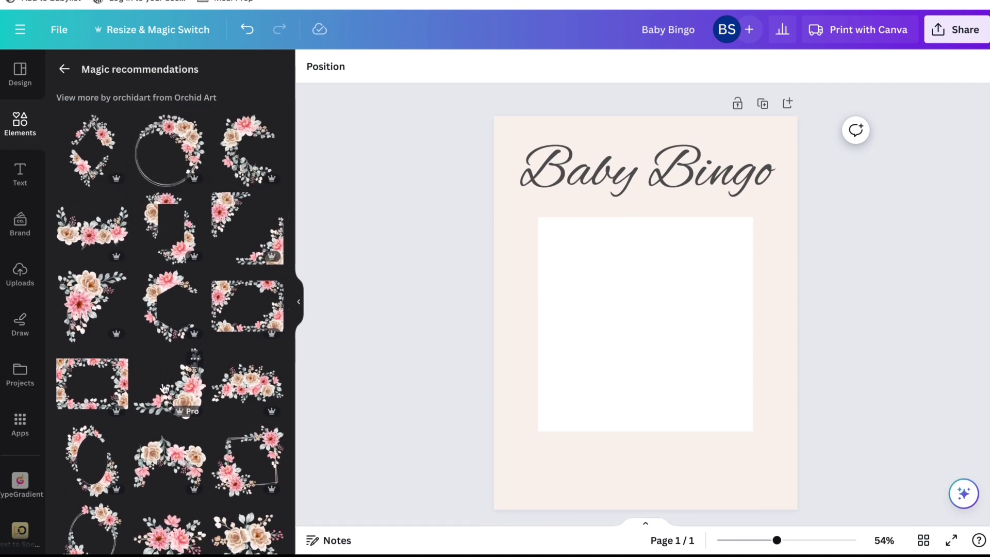
Add two watercolour floral corners, one at the bottom-right and one at the top-left
left_click(178, 399)
left_click_drag(724, 333, 778, 429)
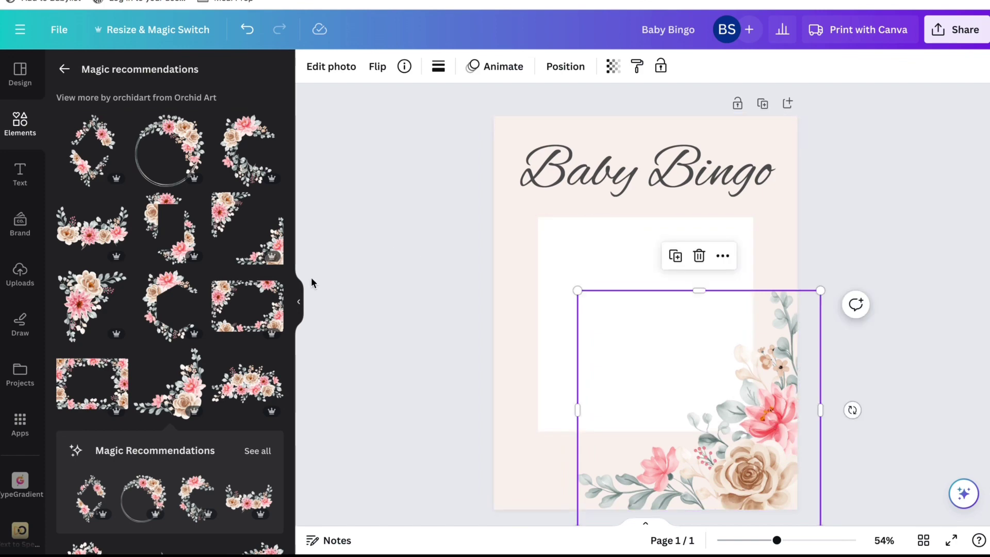
scroll(215, 380, "down", 1)
scroll(215, 380, "down", 5)
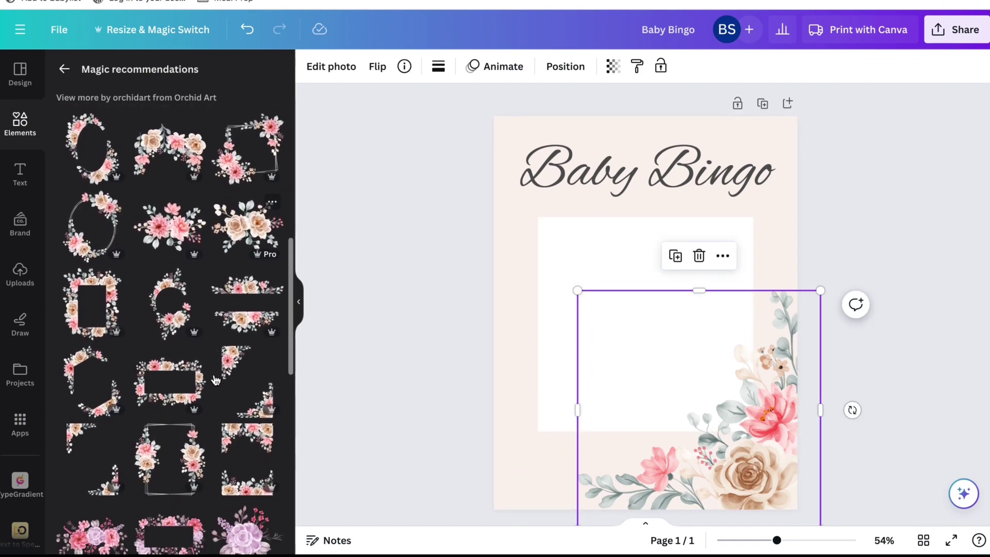
scroll(215, 380, "up", 6)
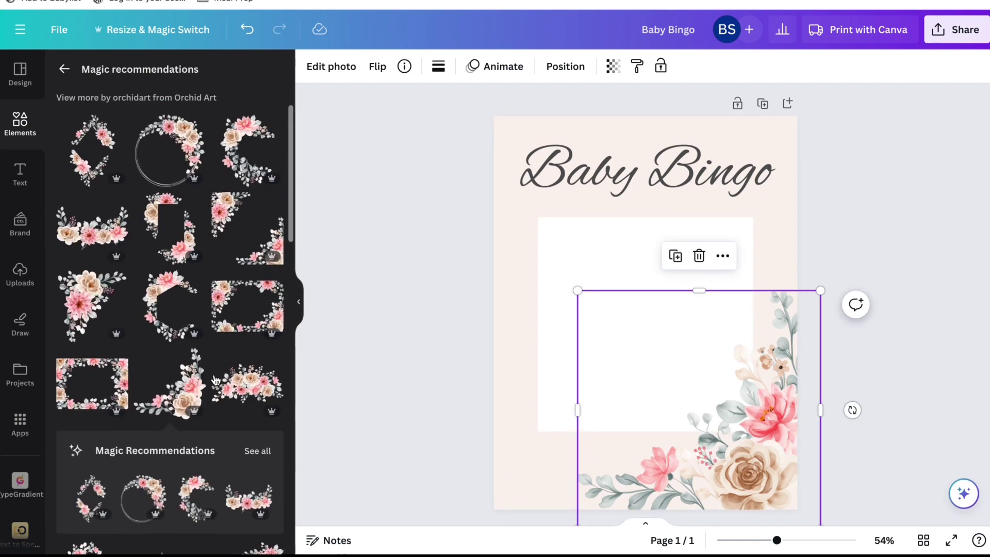
left_click(86, 294)
left_click_drag(626, 272, 537, 168)
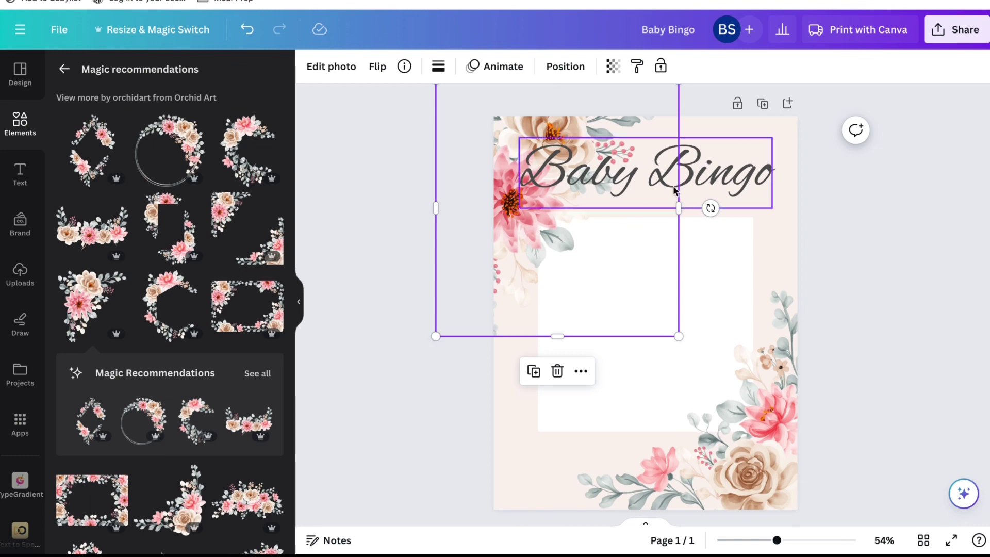
left_click(748, 181)
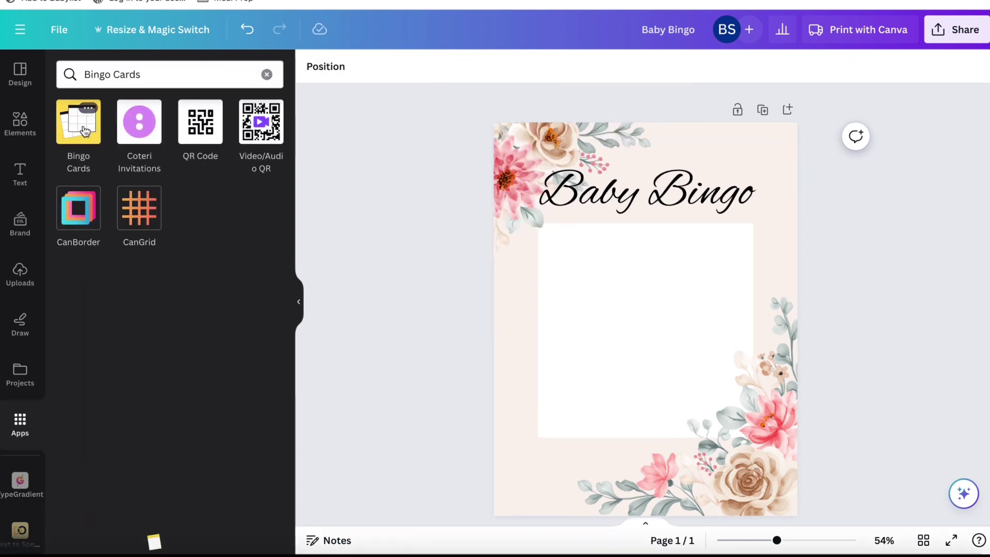
Reopen the Bingo Cards app and paste the baby item word list
left_click(86, 114)
left_click(124, 337)
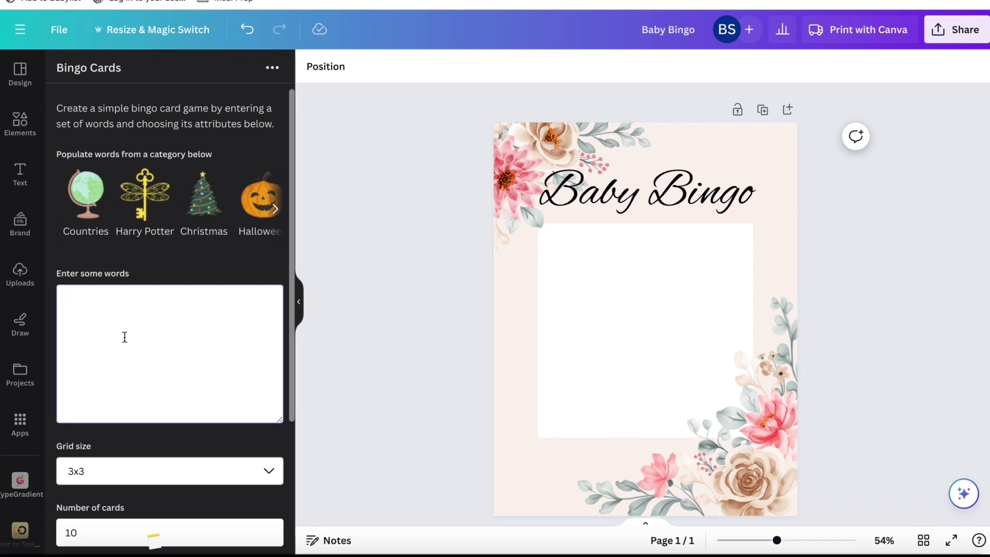
key("ctrl+v")
Set a 4x4 grid and Gill Sans font, then generate the bingo cards
left_click(117, 471)
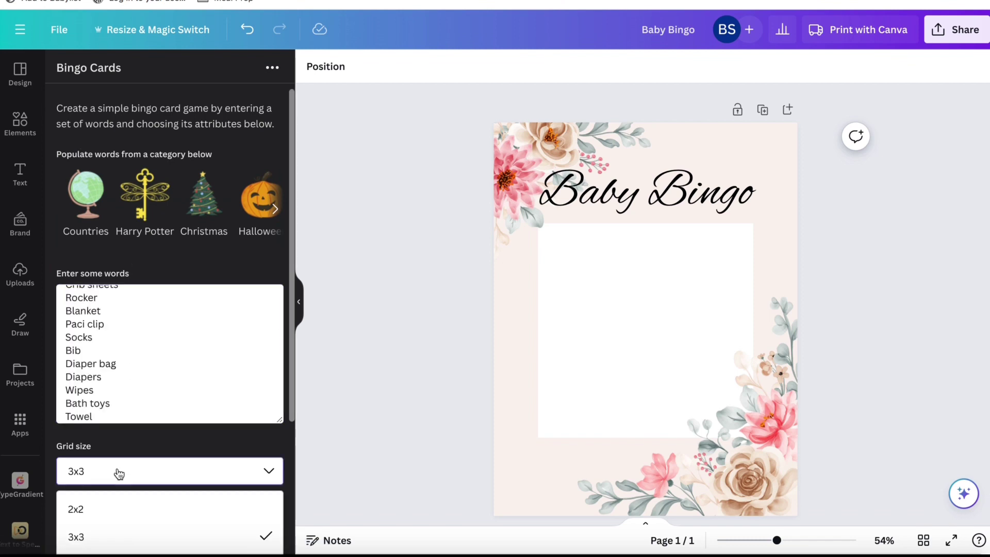
scroll(106, 531, "down", 1)
left_click(104, 524)
scroll(110, 459, "down", 3)
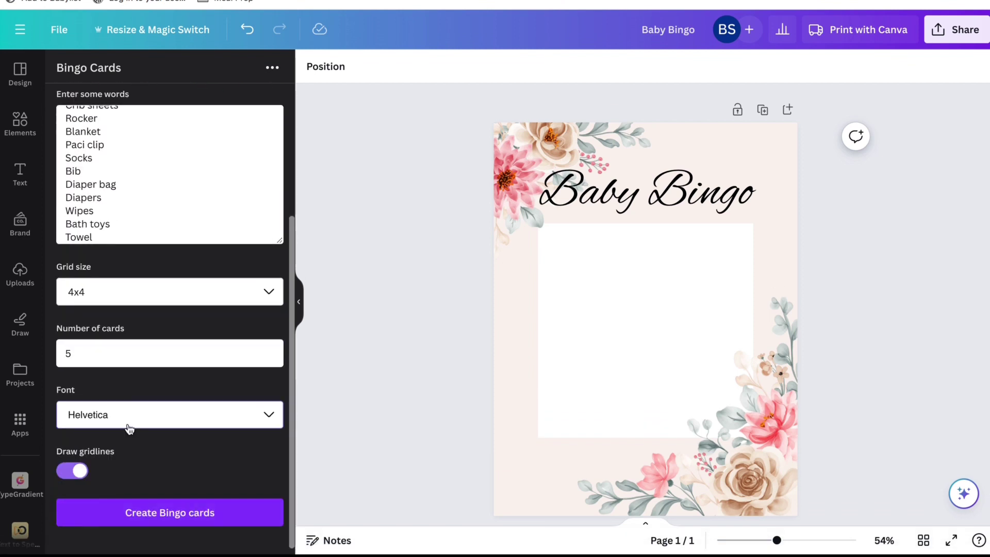
left_click(170, 419)
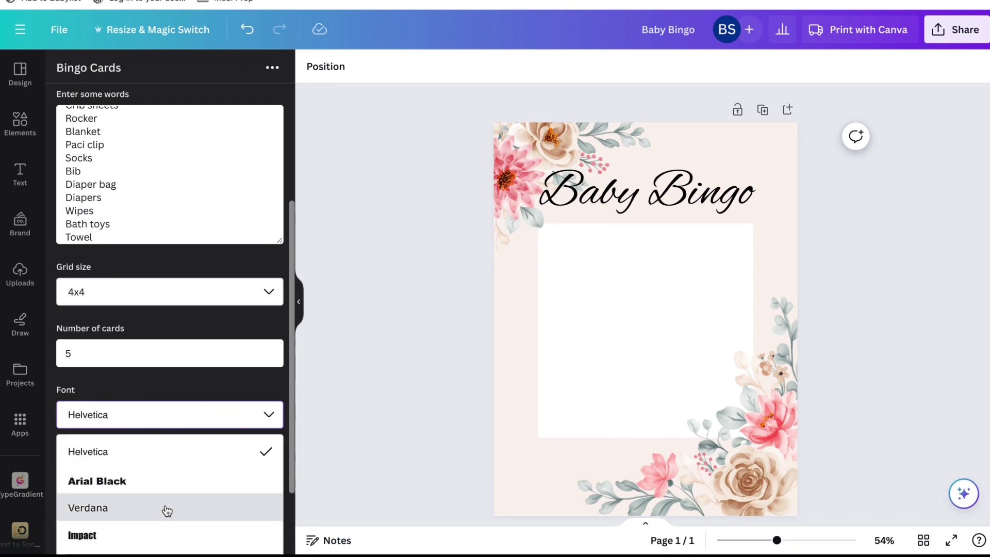
scroll(165, 507, "down", 3)
scroll(154, 510, "down", 2)
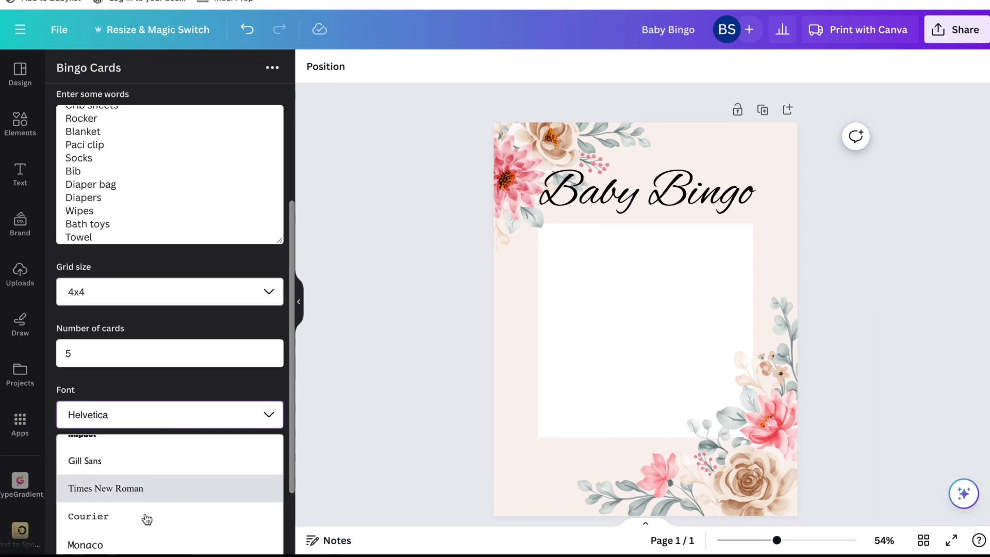
scroll(146, 517, "up", 1)
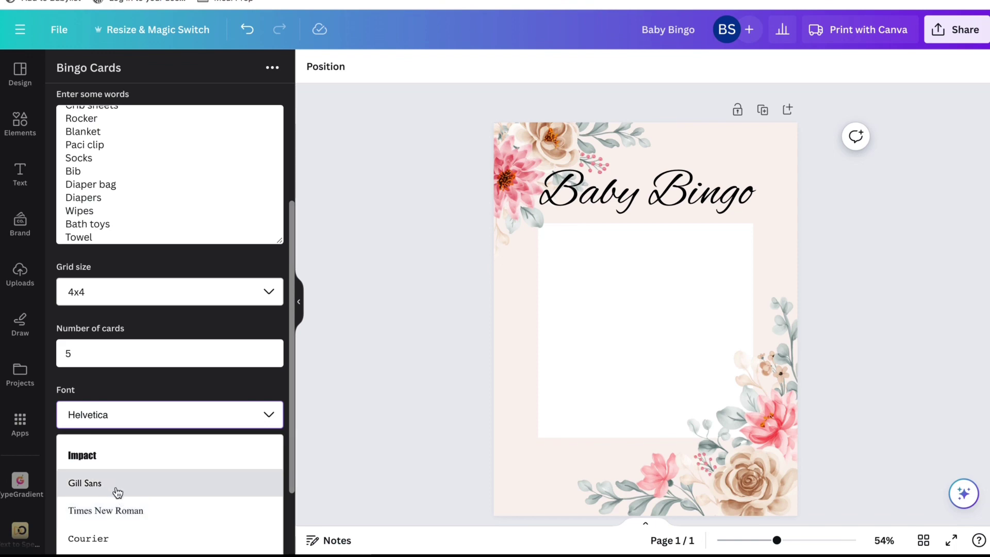
left_click(116, 487)
left_click(135, 513)
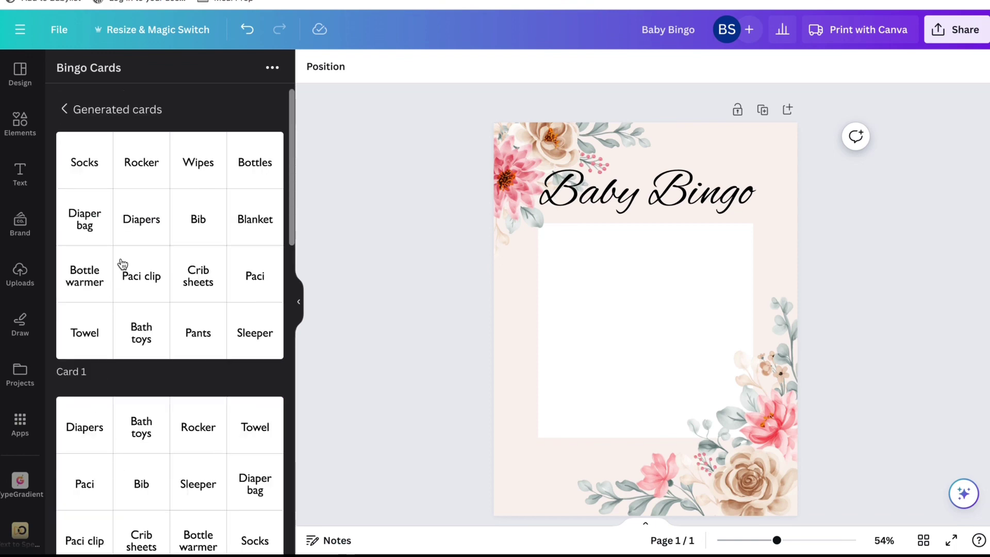
Insert Card 1's 4x4 grid and resize it to fill the white square under the title
left_click(123, 265)
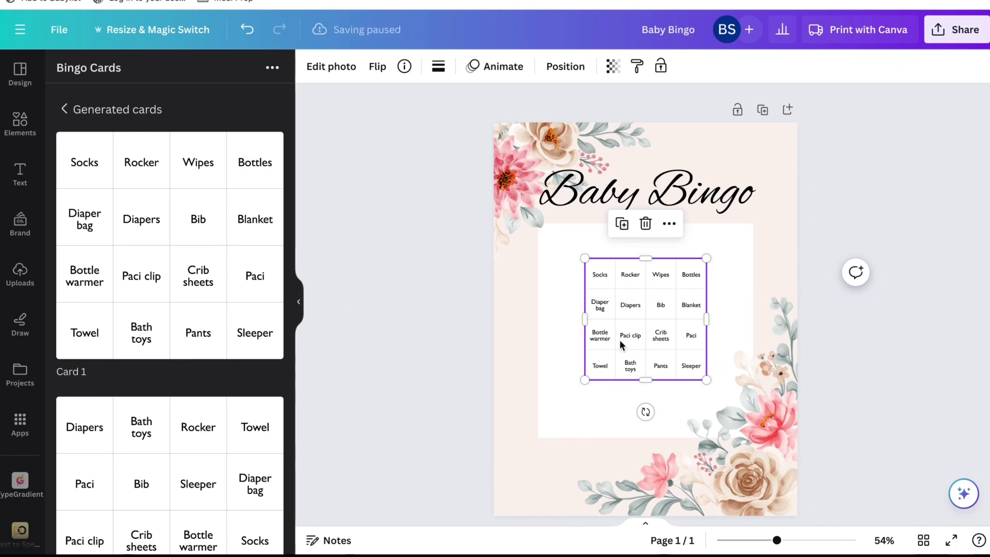
left_click_drag(585, 259, 549, 224)
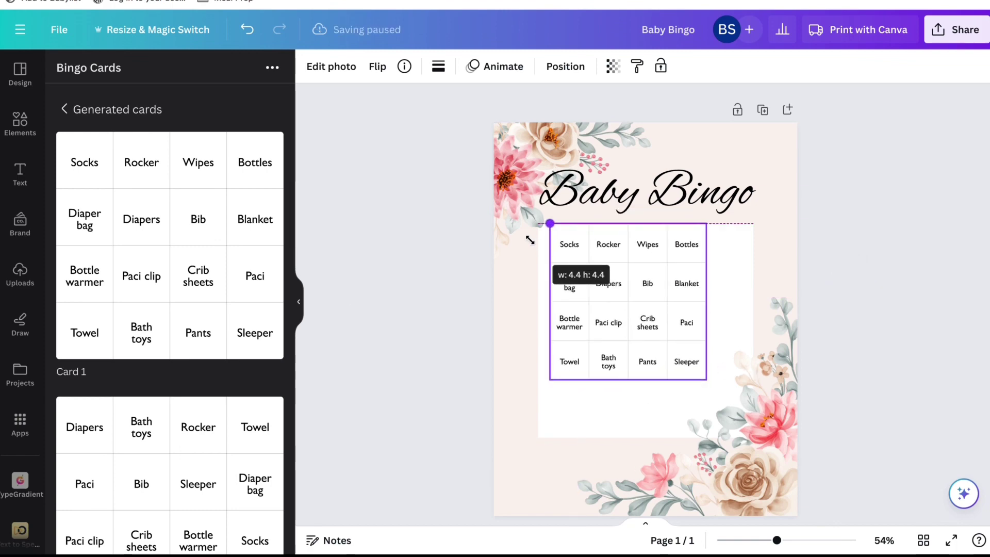
left_click_drag(631, 286, 648, 309)
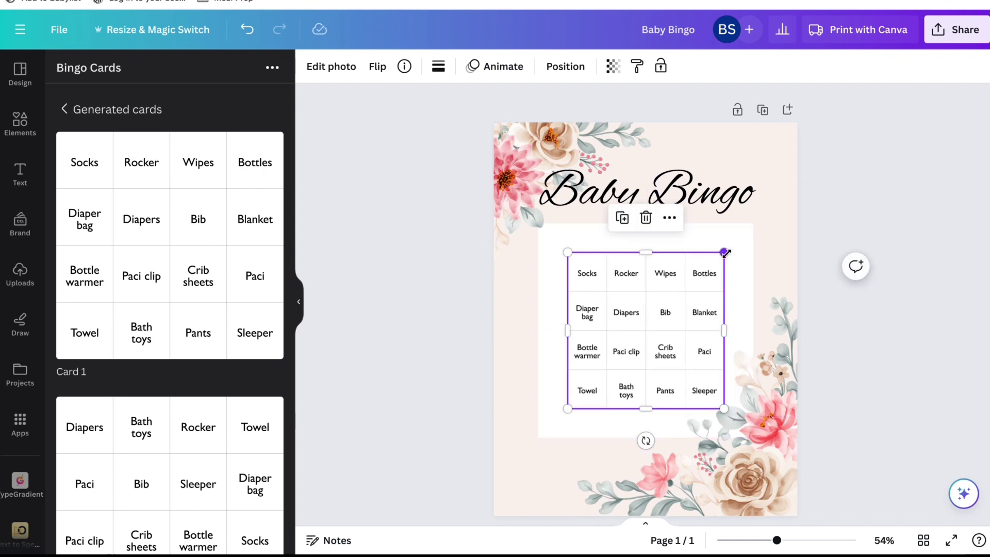
left_click_drag(724, 252, 791, 204)
left_click_drag(764, 250, 731, 281)
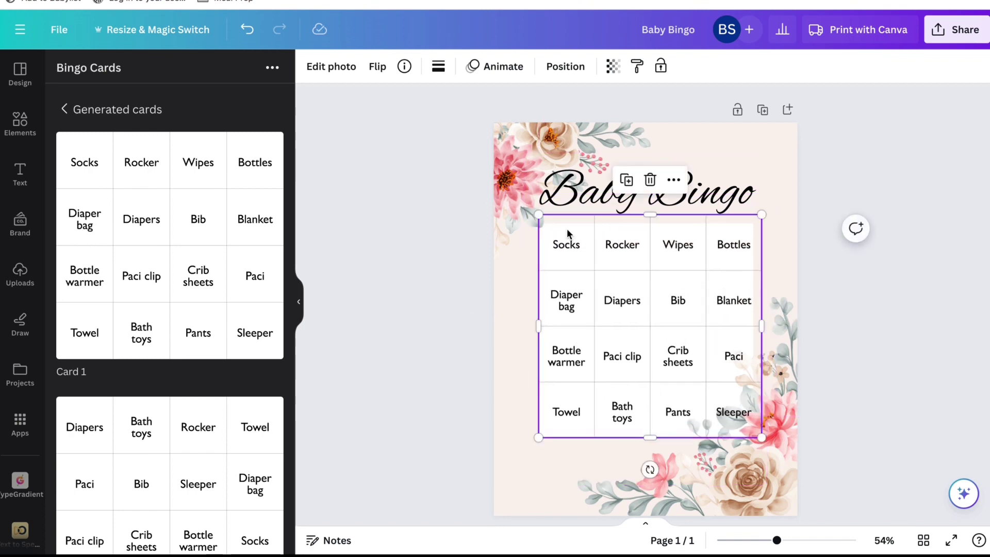
left_click_drag(540, 217, 570, 248)
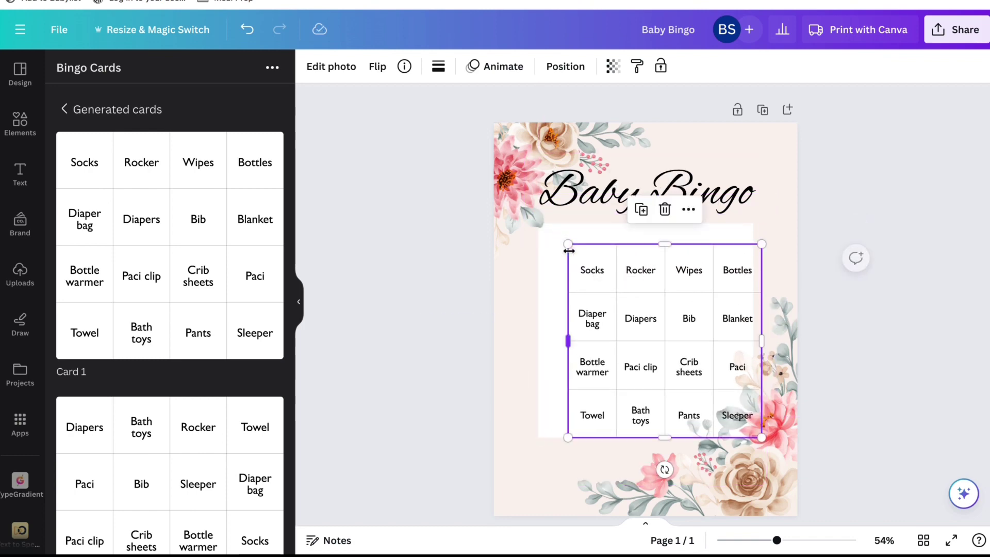
left_click_drag(665, 320, 648, 308)
left_click(871, 416)
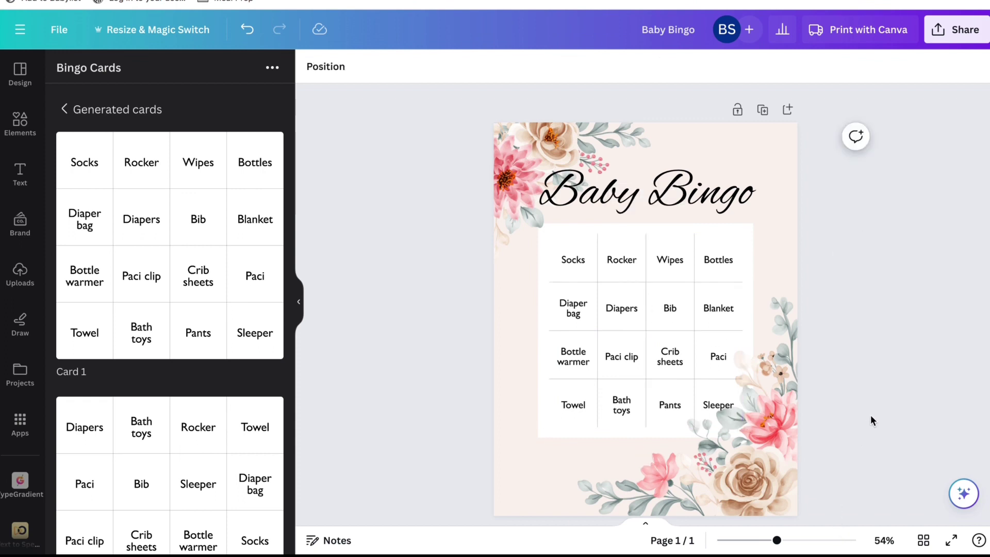
left_click(766, 439)
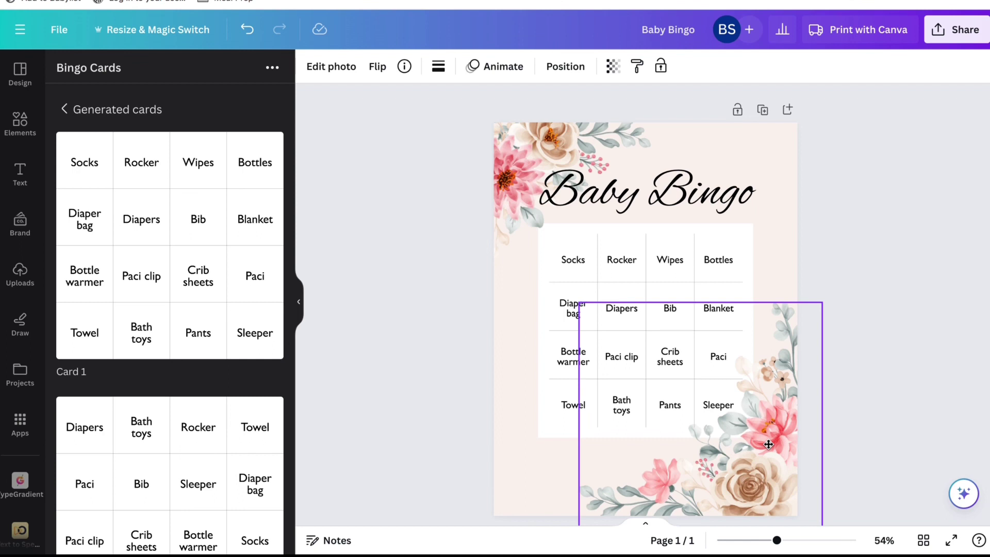
left_click(942, 343)
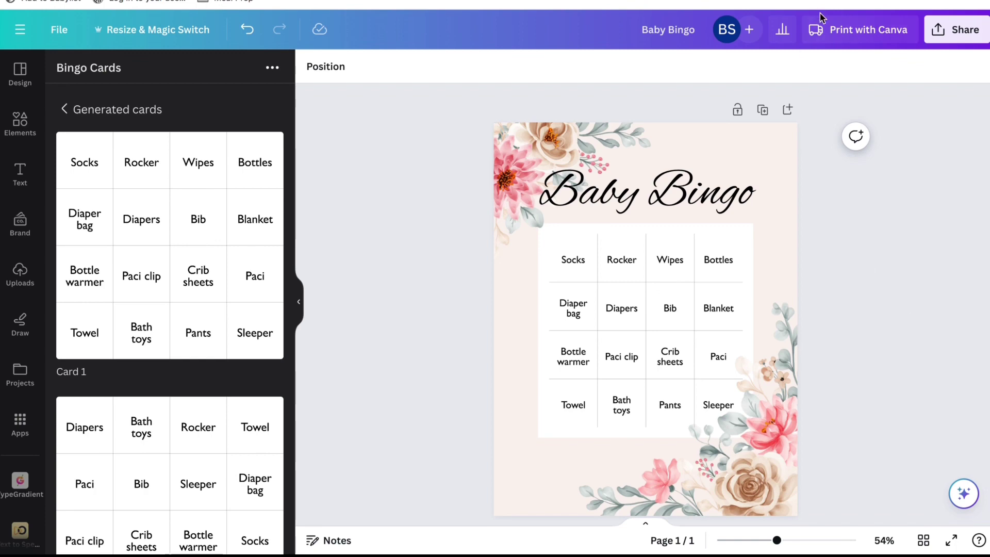
Duplicate the page and size Card 2 over the old card in the white square
left_click(761, 111)
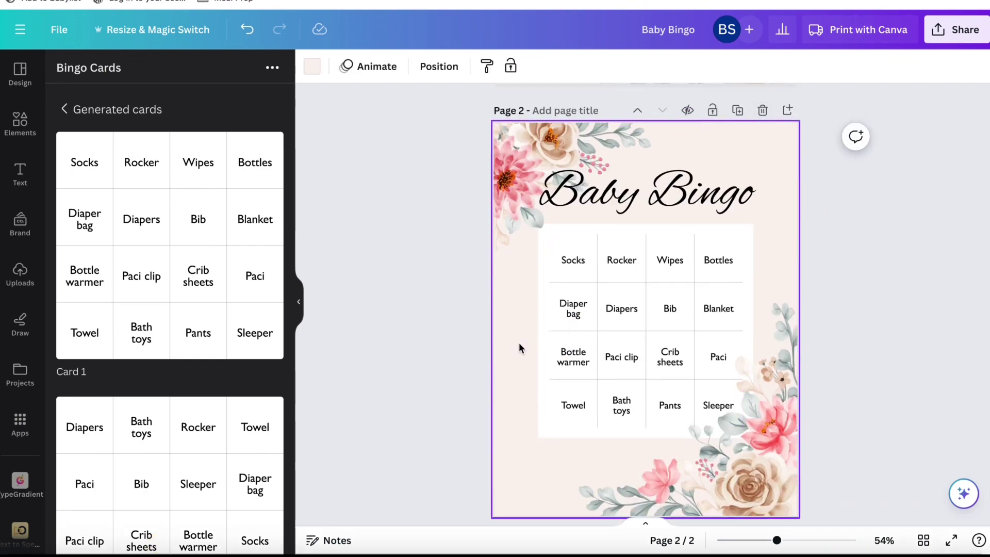
left_click_drag(268, 480, 159, 442)
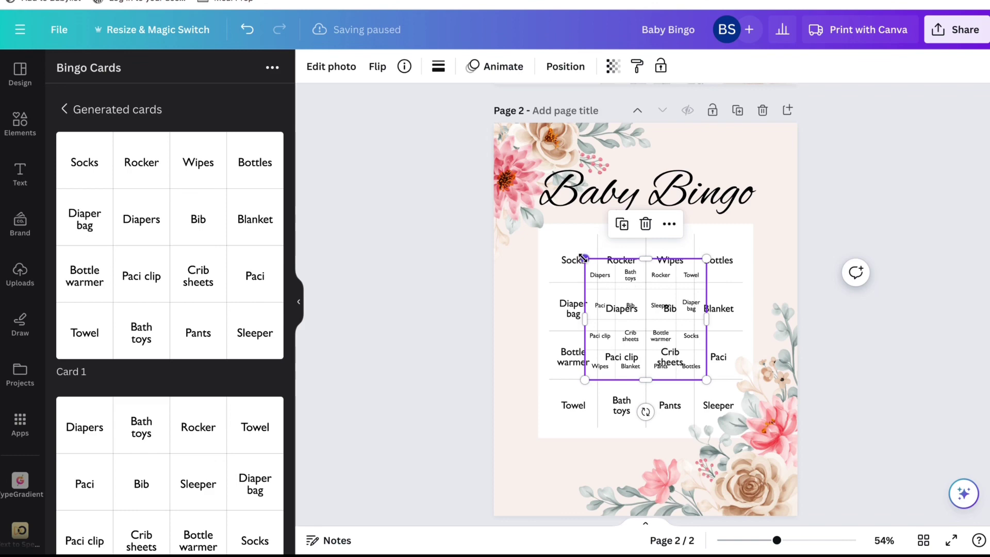
left_click_drag(585, 258, 518, 234)
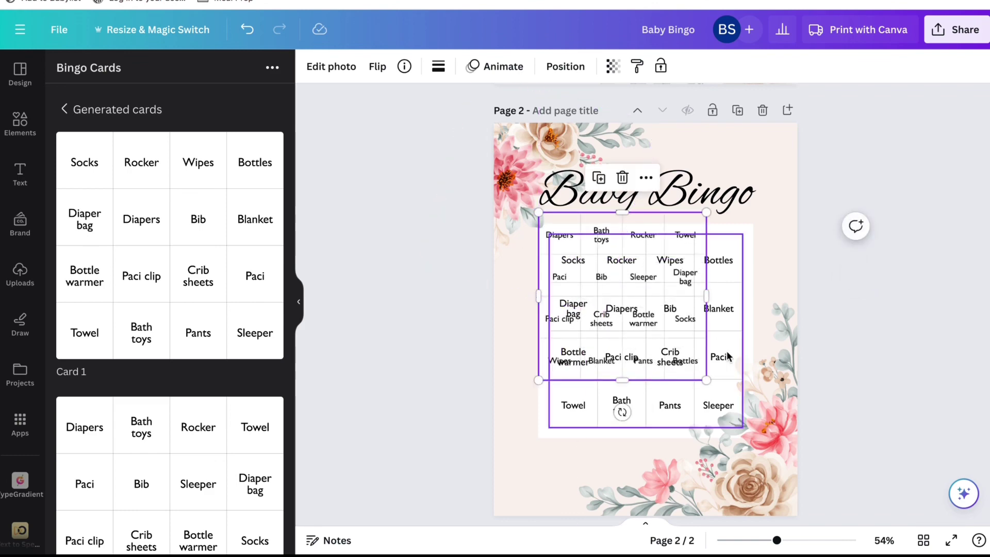
left_click_drag(719, 384, 748, 422)
left_click_drag(686, 354, 687, 370)
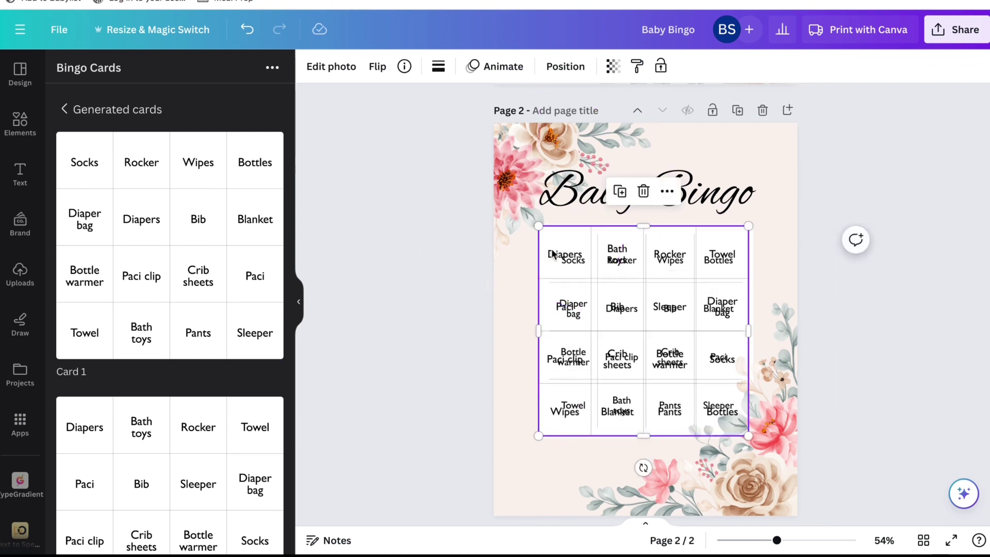
left_click_drag(540, 228, 549, 240)
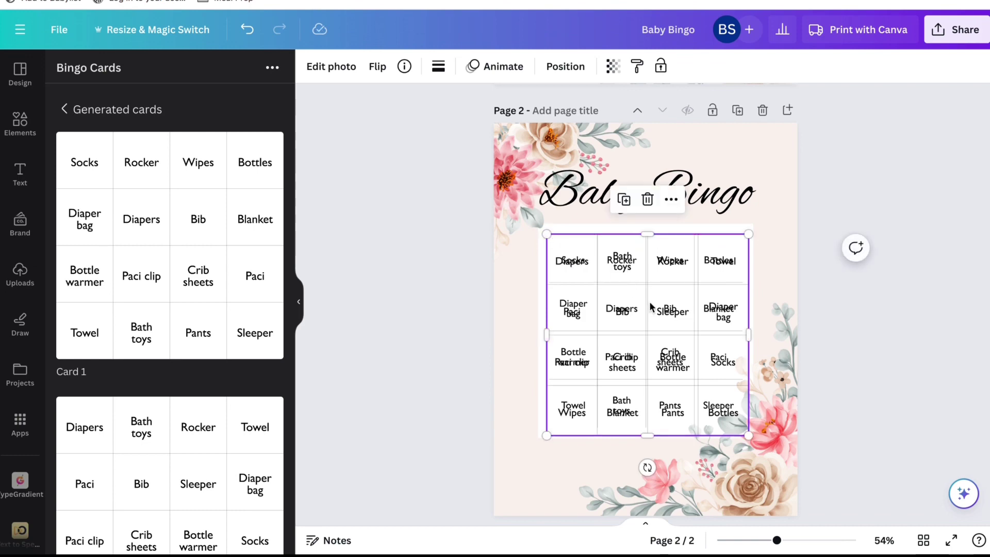
mouse_move(650, 306)
left_mouse_down()
mouse_move(648, 292)
mouse_move(652, 305)
left_mouse_up()
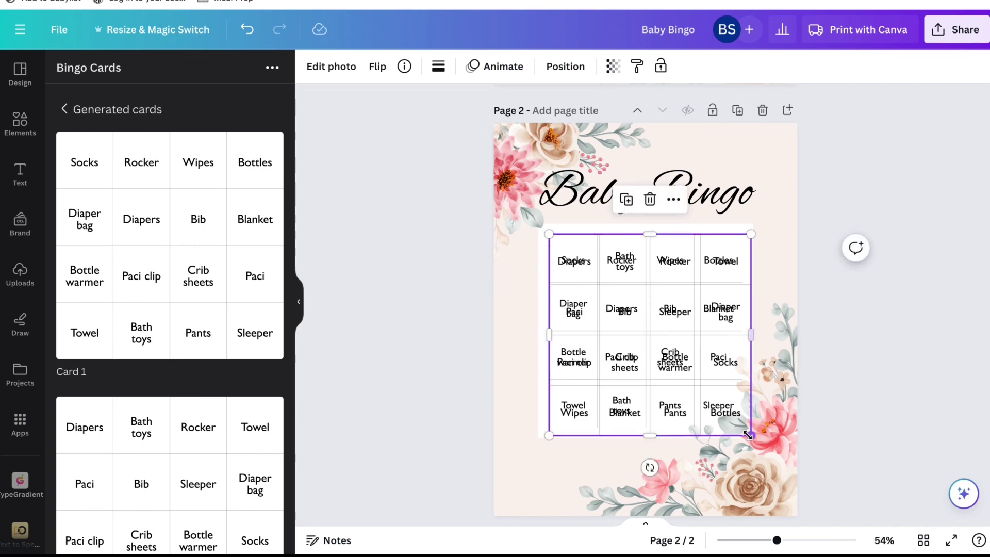
left_click_drag(746, 437, 737, 434)
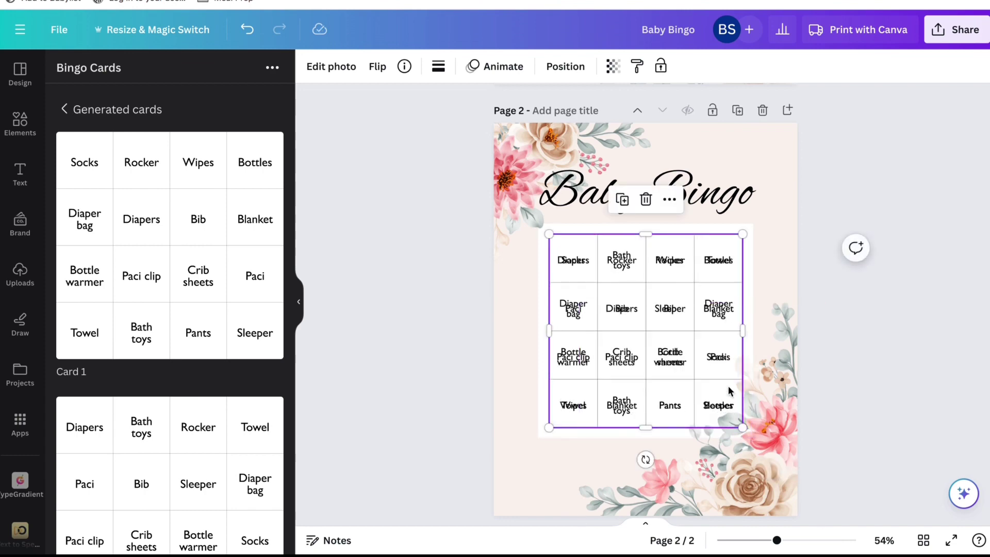
Delete the old Card 1 layer from page 2 using Position > Layers
left_click(567, 67)
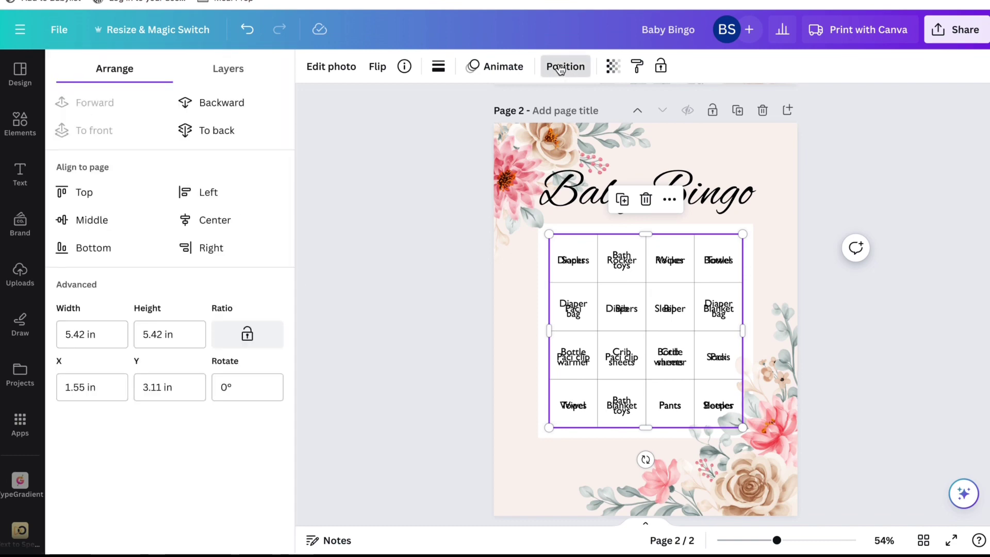
left_click(250, 71)
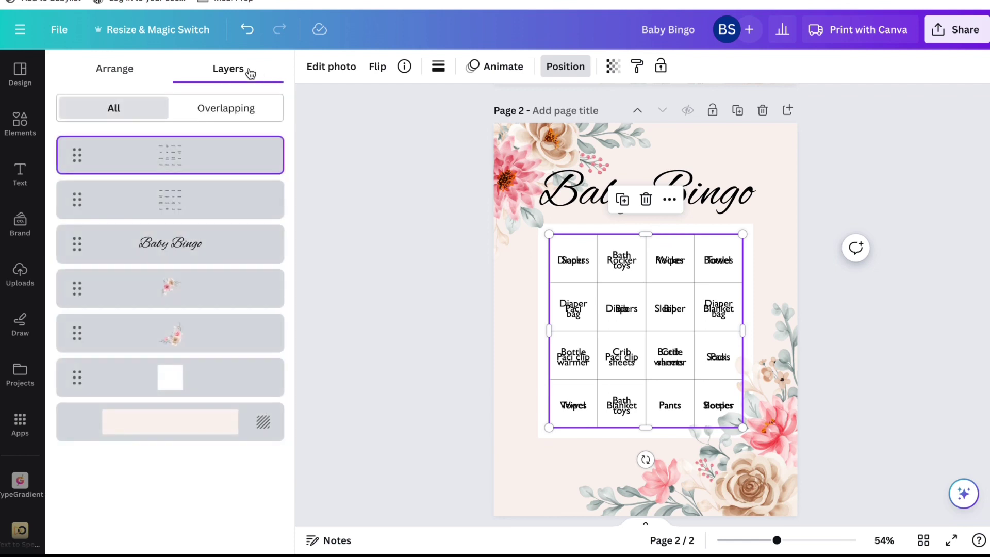
left_click(167, 206)
key("Delete")
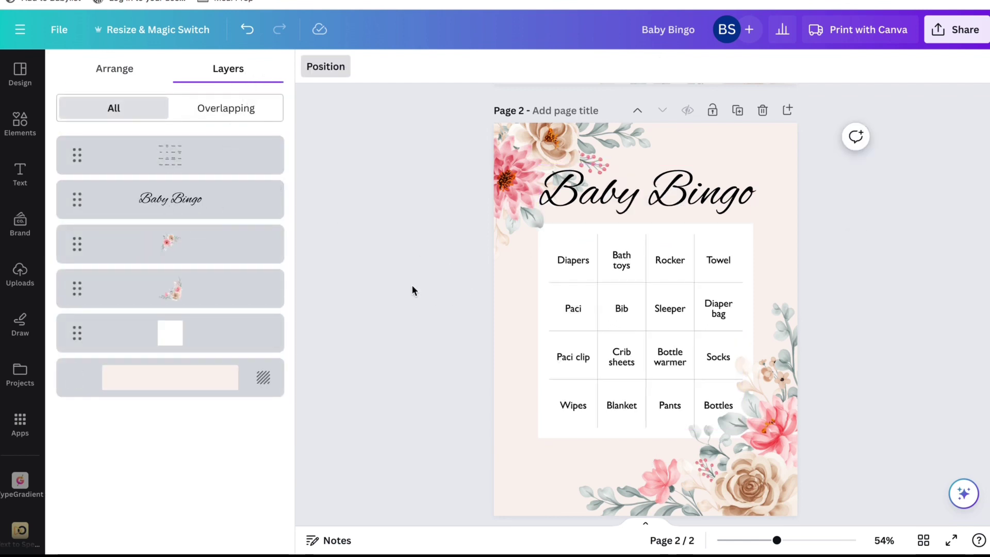
left_click(742, 309)
scroll(828, 311, "up", 6)
scroll(827, 310, "down", 7)
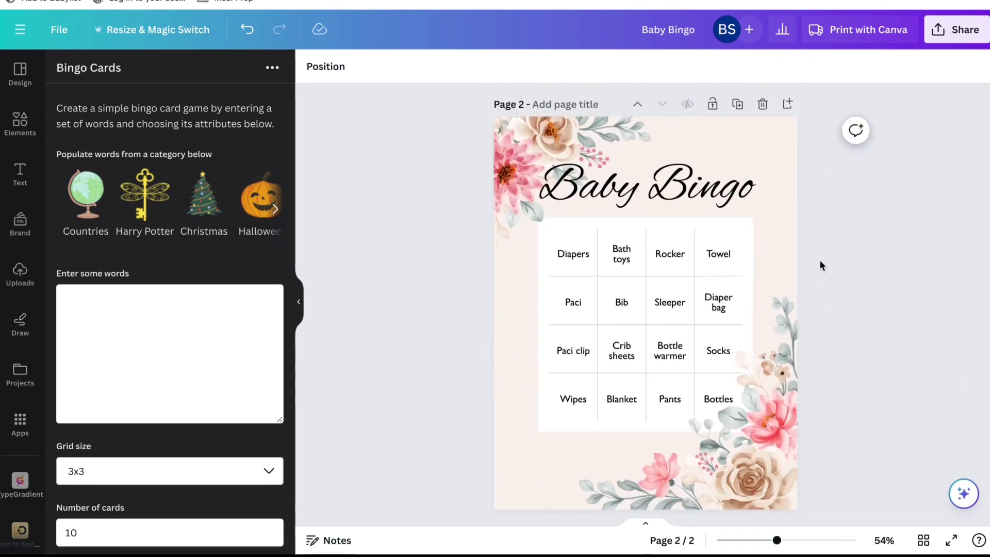
Duplicate page 2 three times to create pages 3, 4 and 5, then return to page 1
left_click(741, 105)
left_click(742, 105)
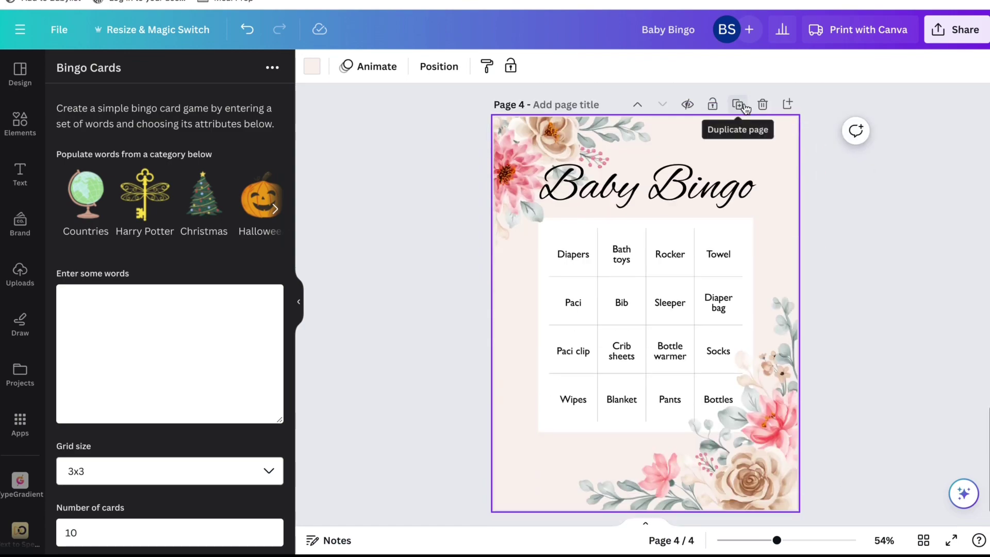
left_click(742, 105)
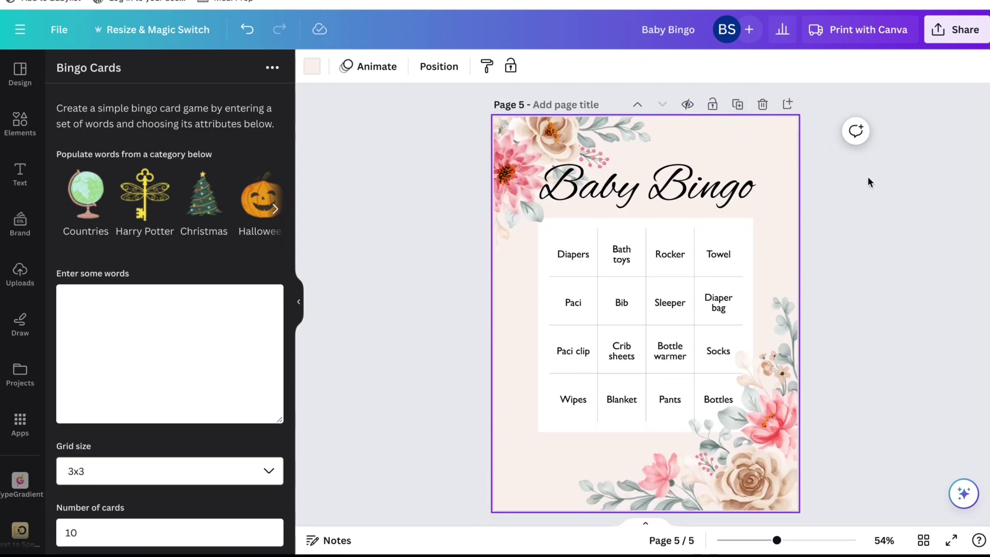
scroll(867, 176, "up", 10)
scroll(868, 177, "up", 10)
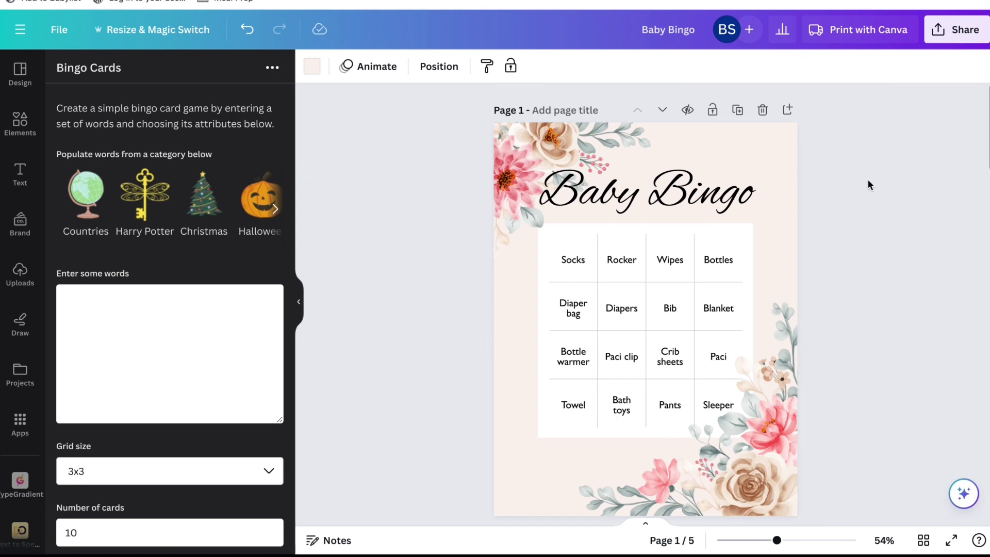